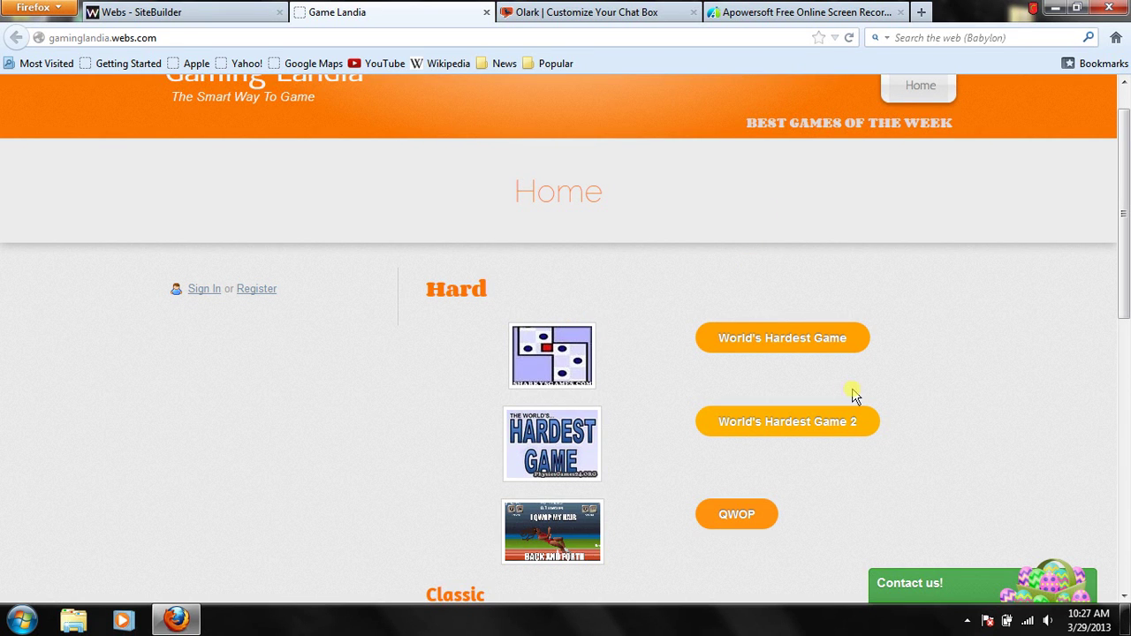
Step: Preview the live site's chat box by expanding and collapsing it a few times
scroll(895, 323, down, 7)
scroll(1043, 447, up, 3)
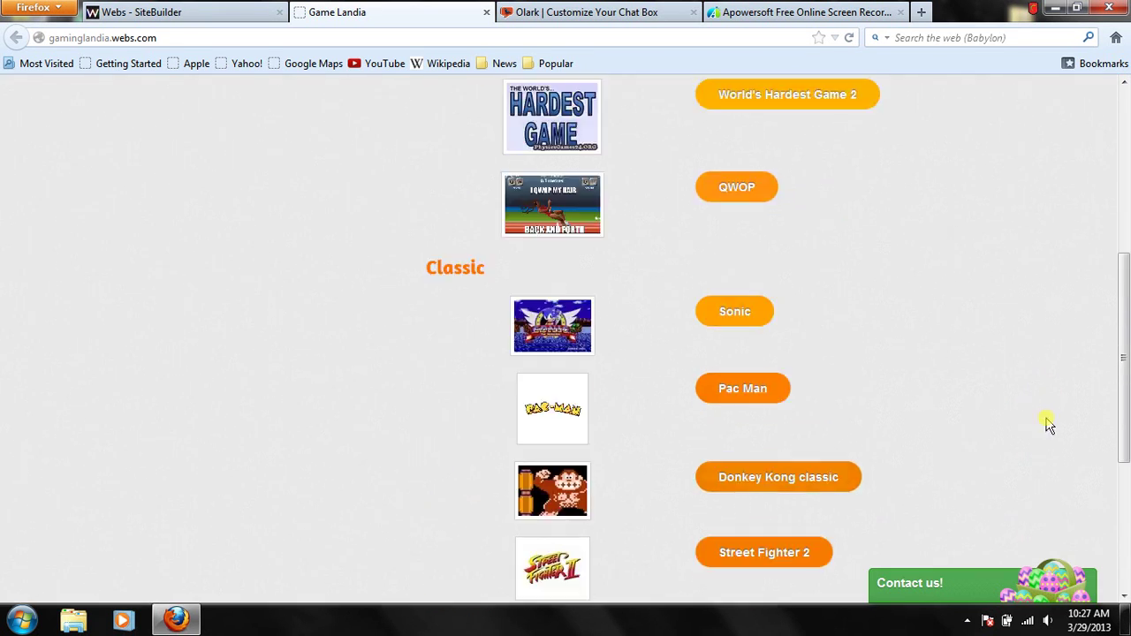
scroll(1047, 423, up, 5)
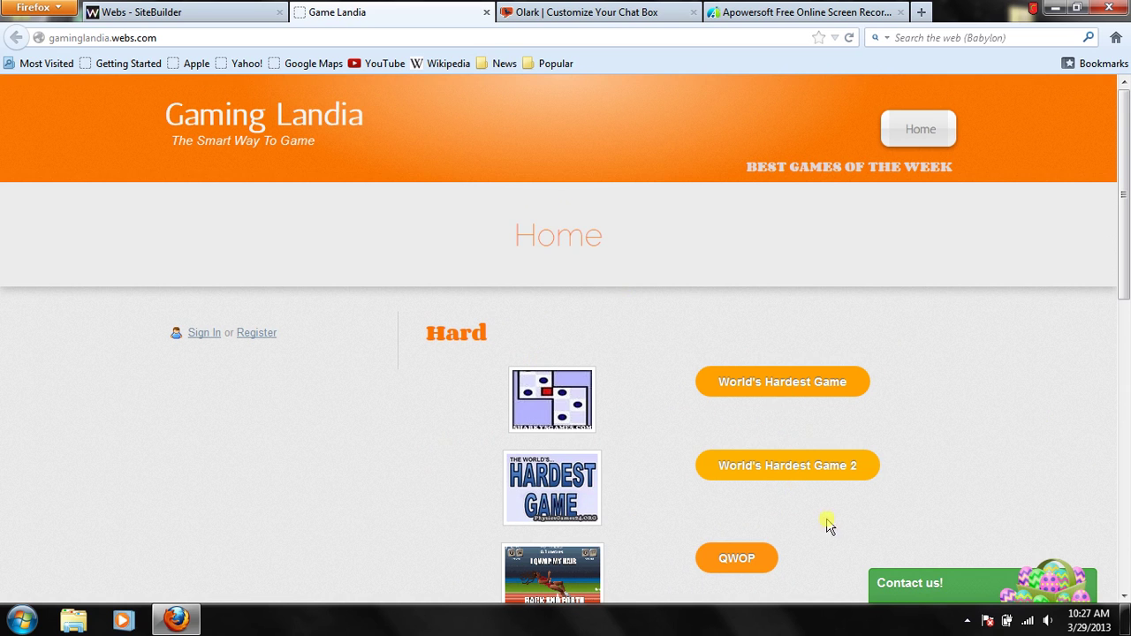
click(923, 585)
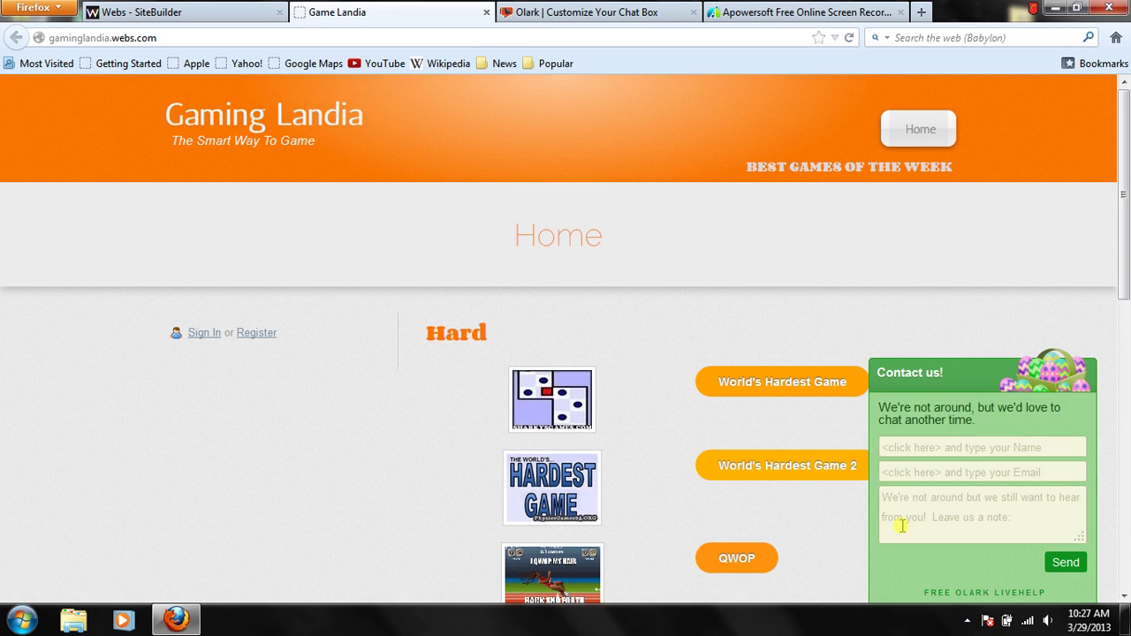
click(983, 378)
scroll(1015, 485, down, 5)
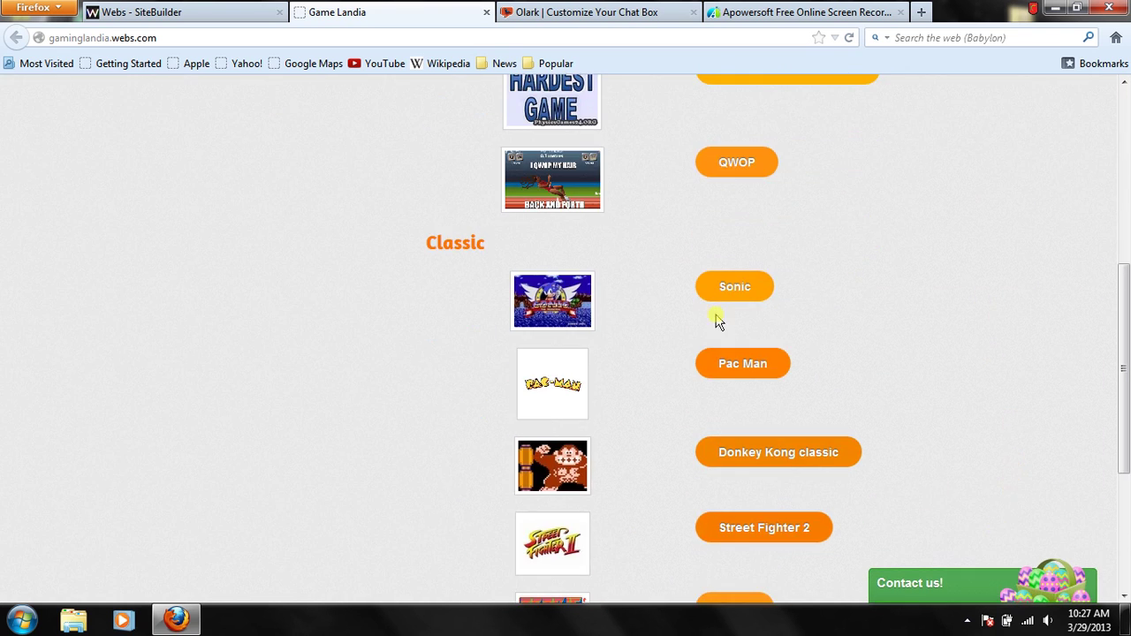
scroll(720, 321, up, 3)
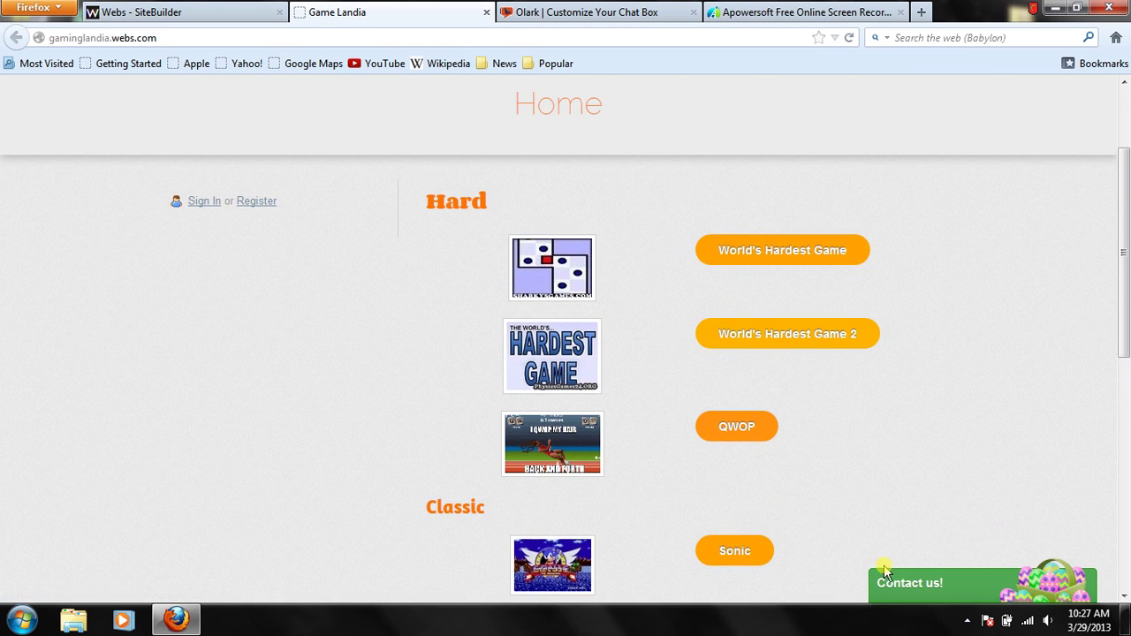
click(903, 589)
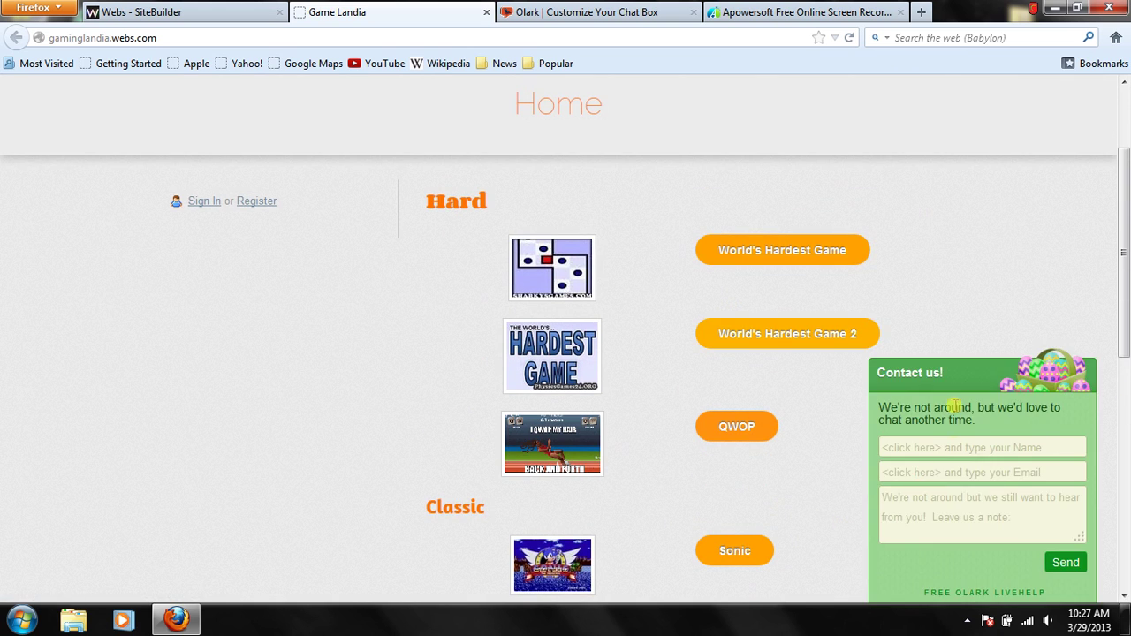
scroll(1004, 356, down, 5)
scroll(1012, 424, up, 1)
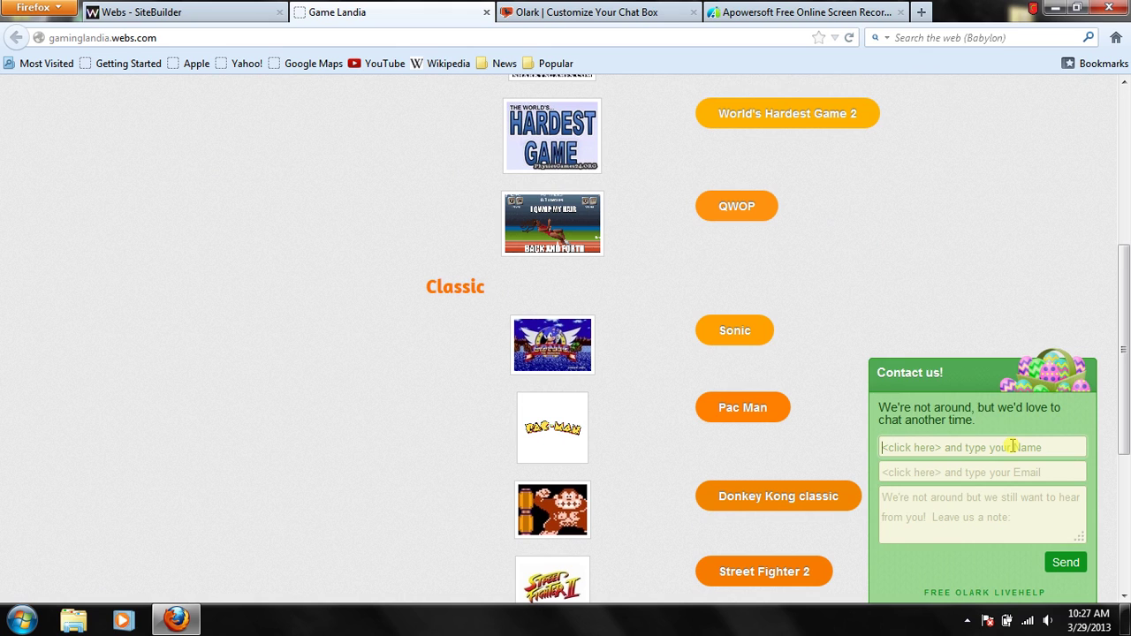
click(972, 378)
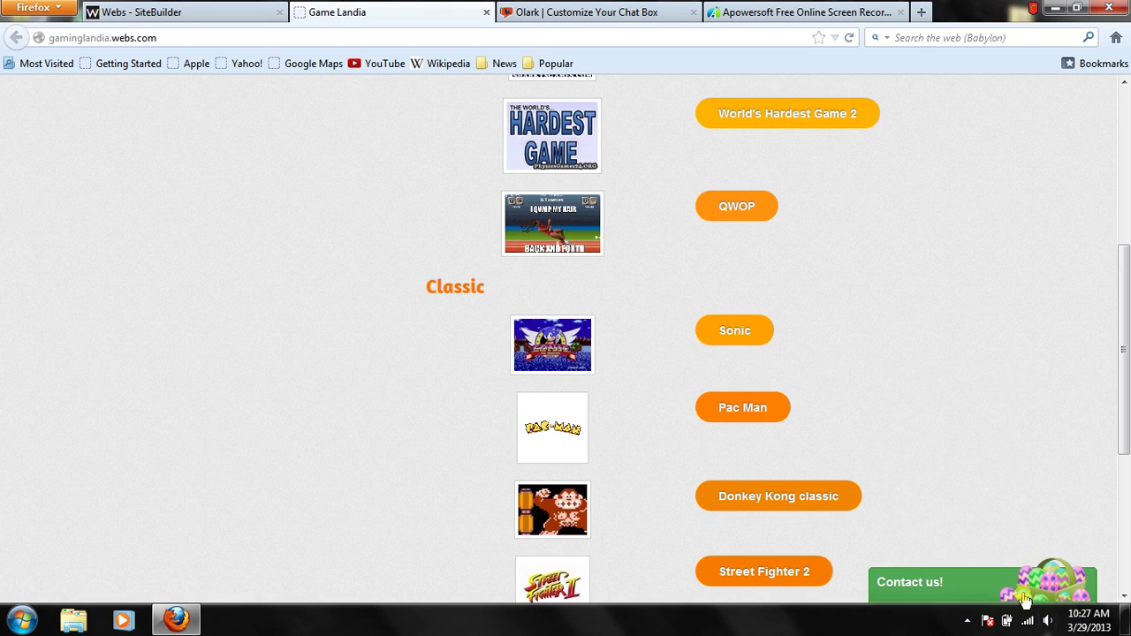
click(972, 585)
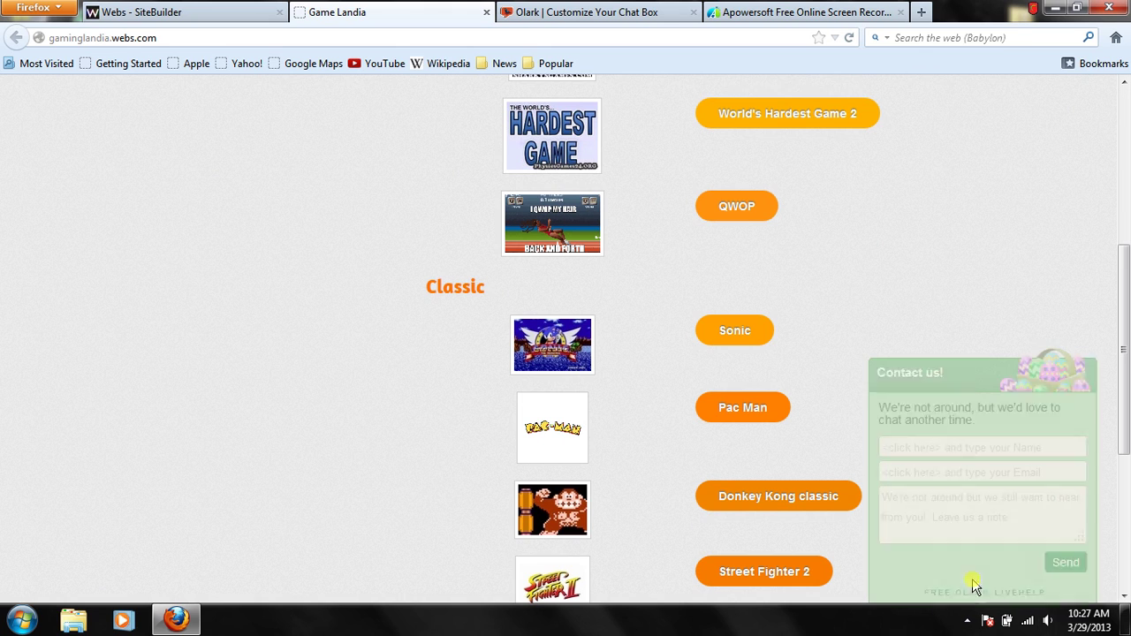
Step: Enter test text into the chat box's Name, Email and note fields
click(972, 453)
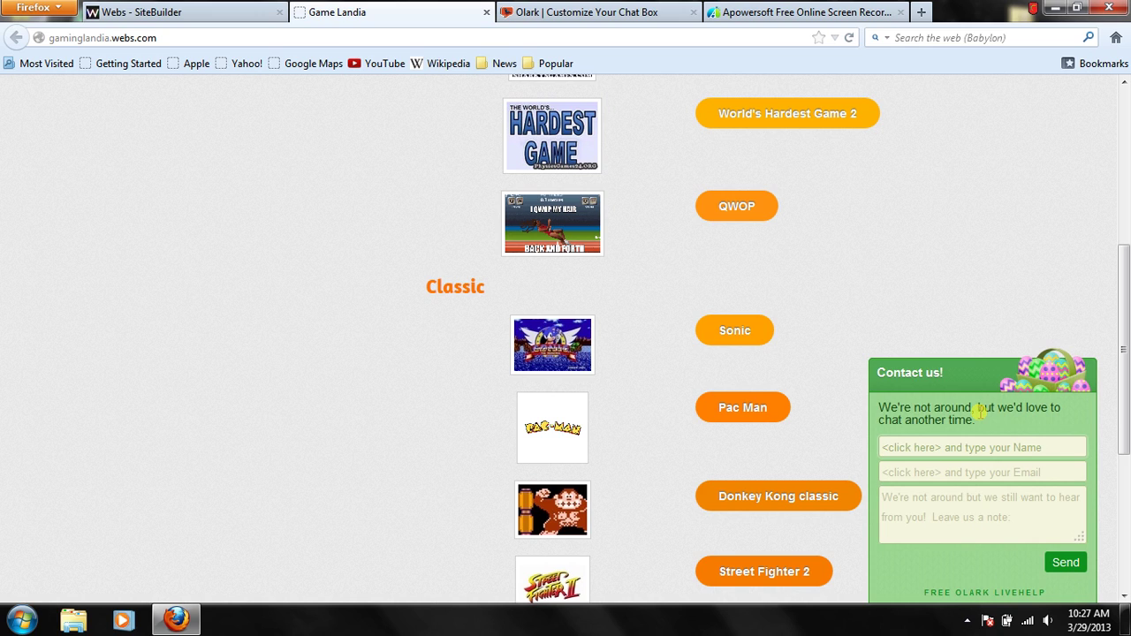
text(name)
click(951, 469)
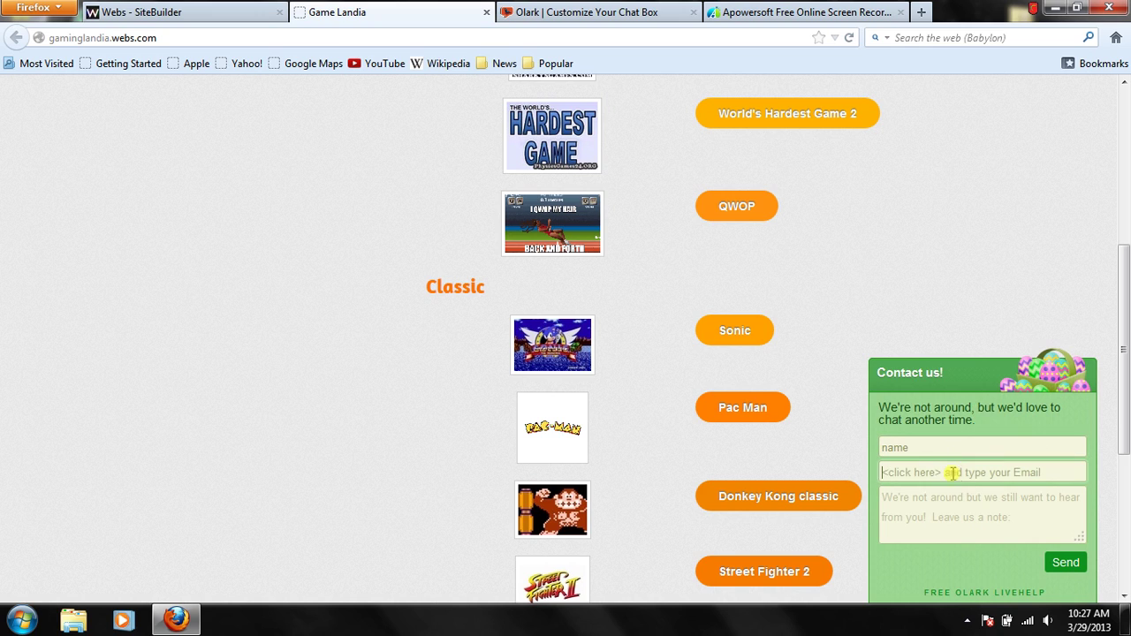
text(dd)
click(955, 500)
text(emnjdnjvm)
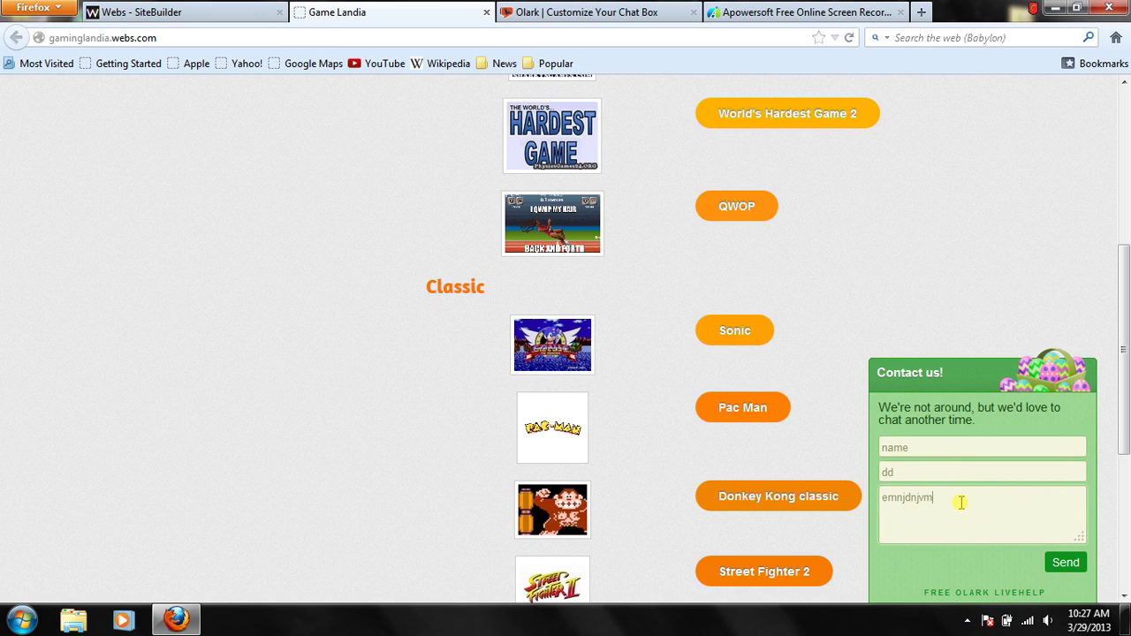
Step: Clear the test text from the note, Email and Name fields and collapse the chat box
key(BackSpace)
key(BackSpace)
key(BackSpace)
key(BackSpace)
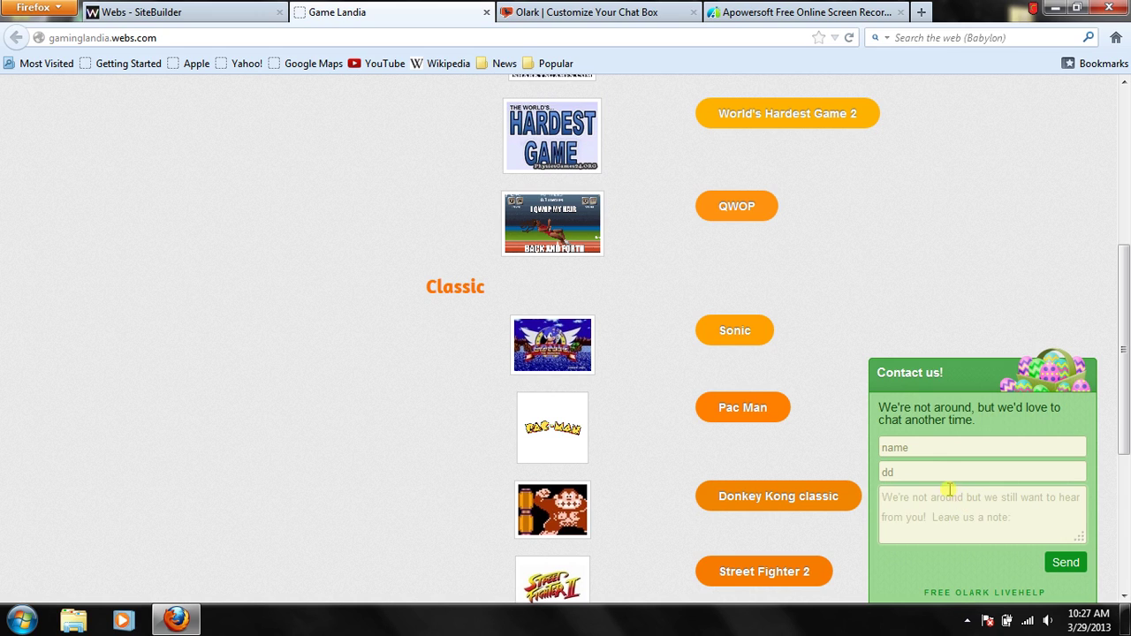
click(941, 477)
key(ctrl+a)
key(BackSpace)
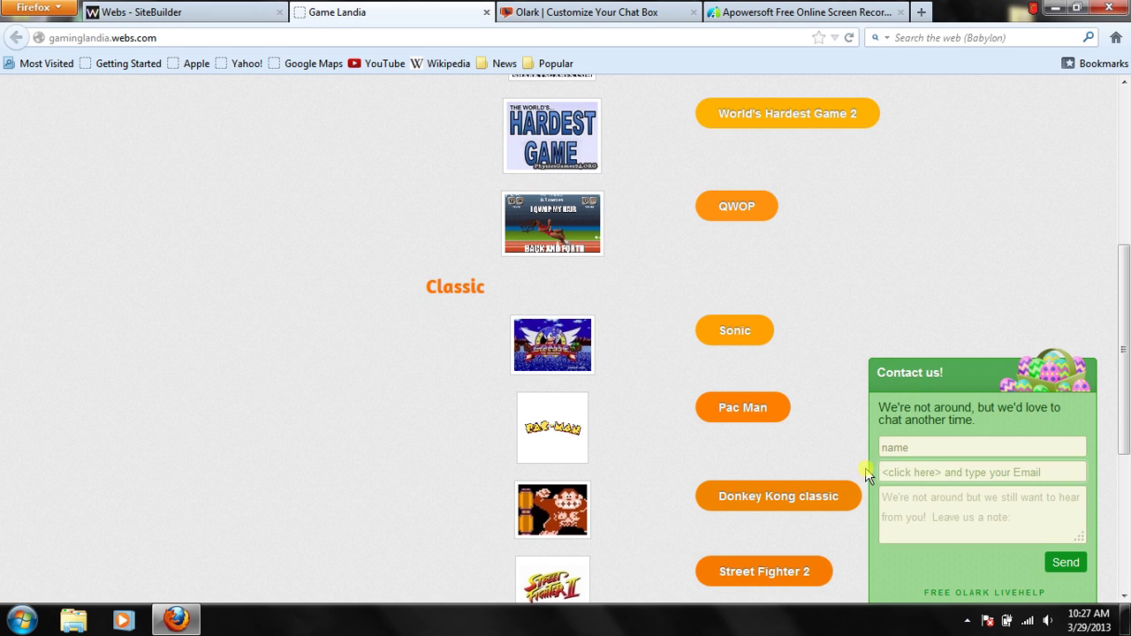
click(928, 449)
key(ctrl+a)
key(BackSpace)
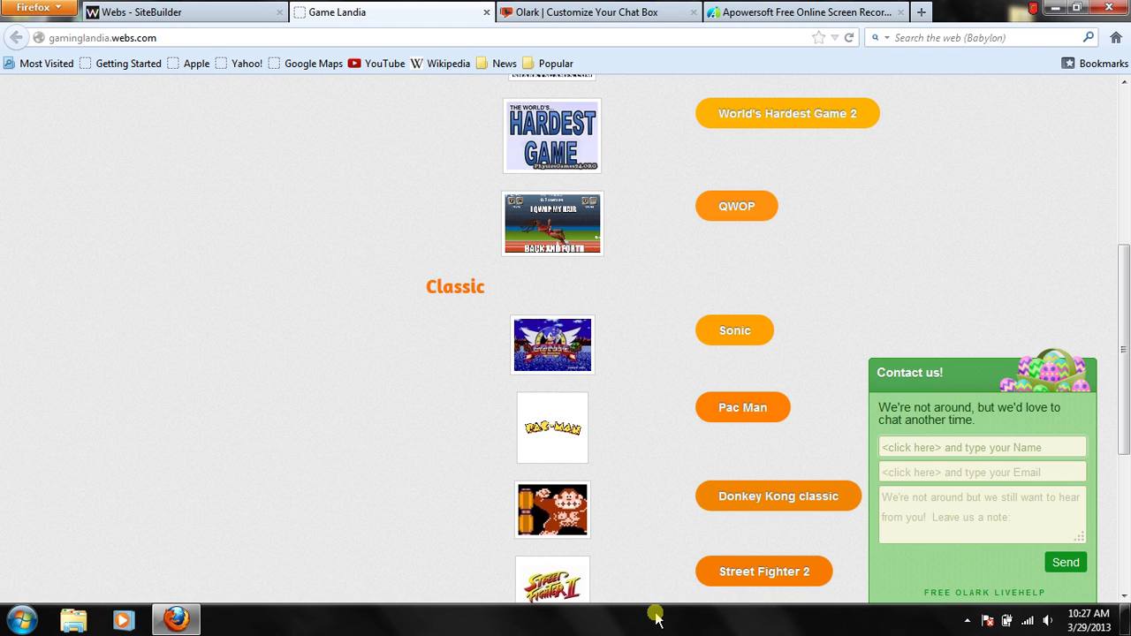
click(1035, 364)
scroll(892, 322, up, 8)
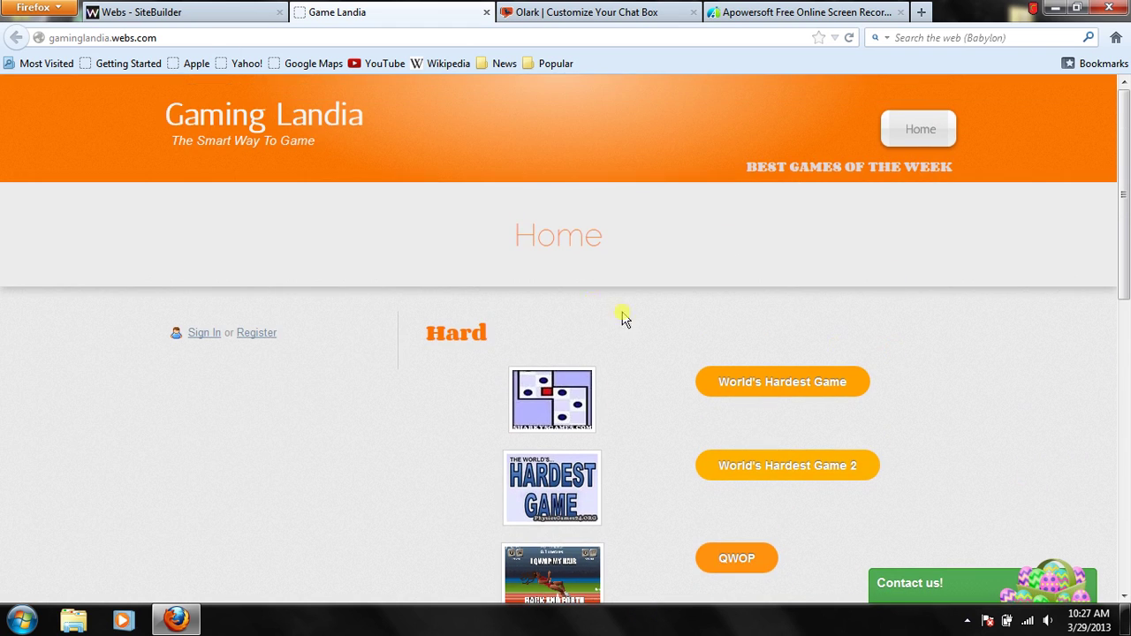
scroll(609, 353, down, 7)
scroll(654, 406, up, 3)
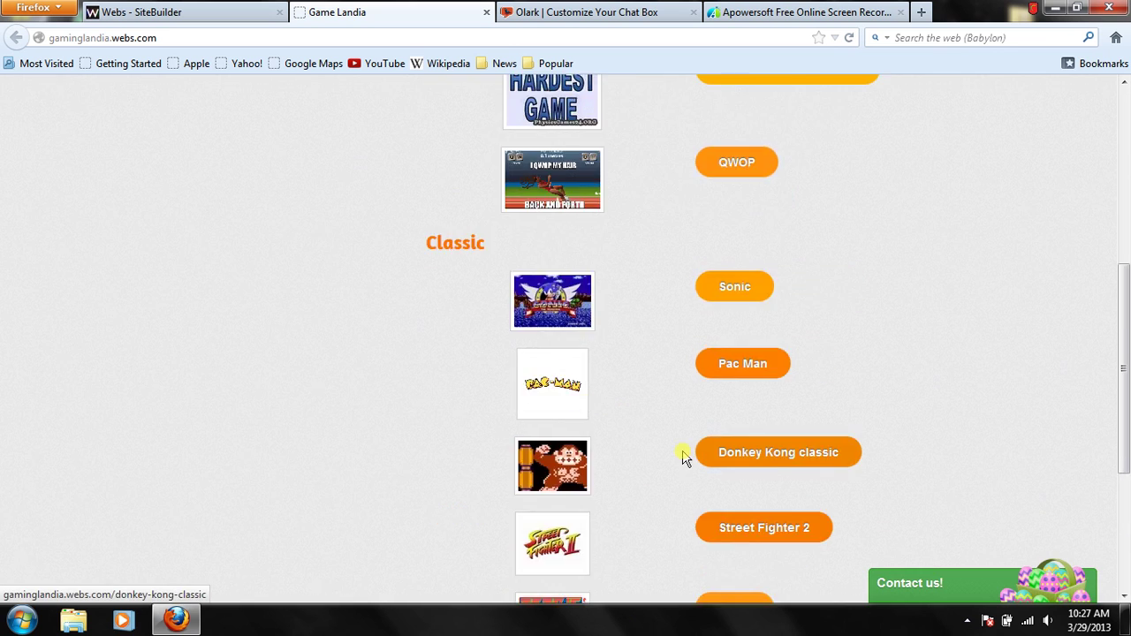
scroll(920, 524, up, 5)
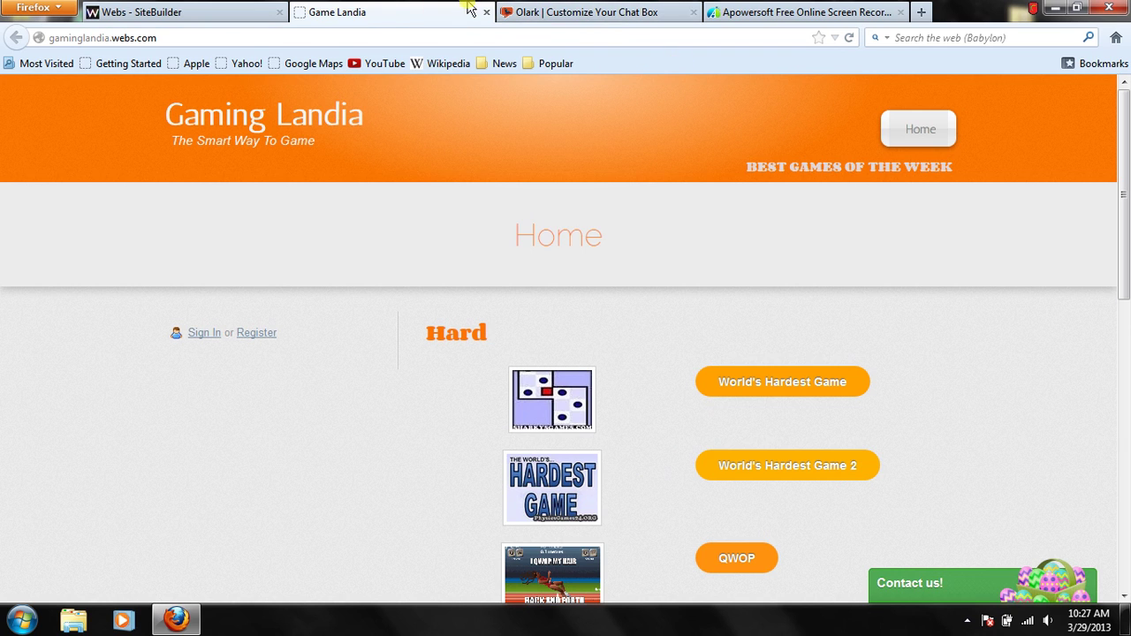
Step: Go to the Olark website and use Get Started to reach the embed-code install page
click(525, 11)
click(468, 36)
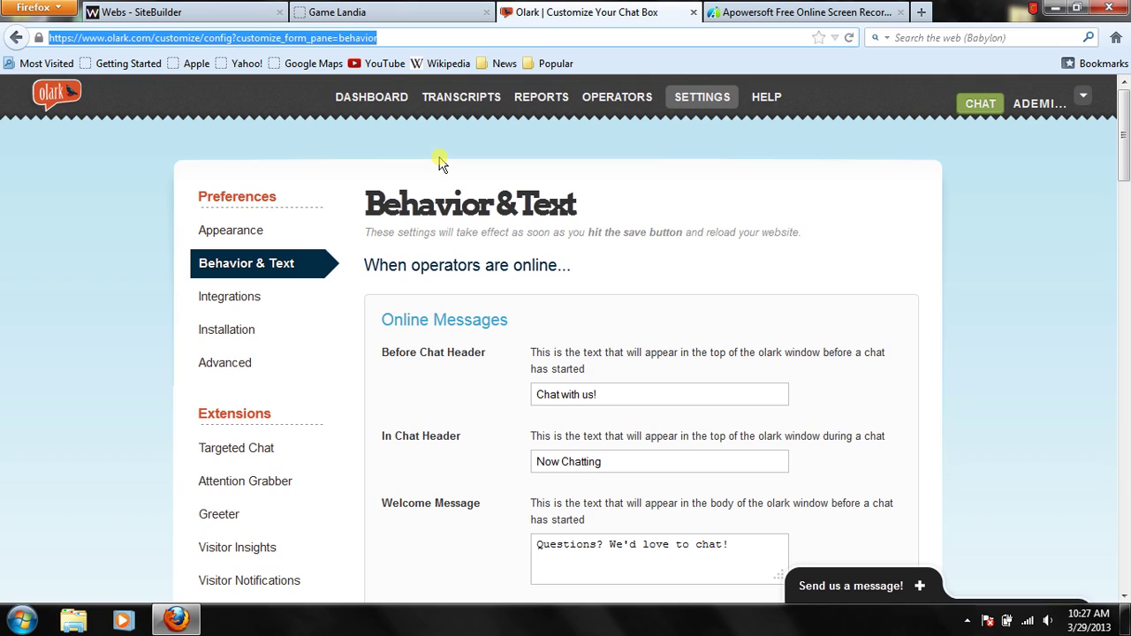
text(olark.com/)
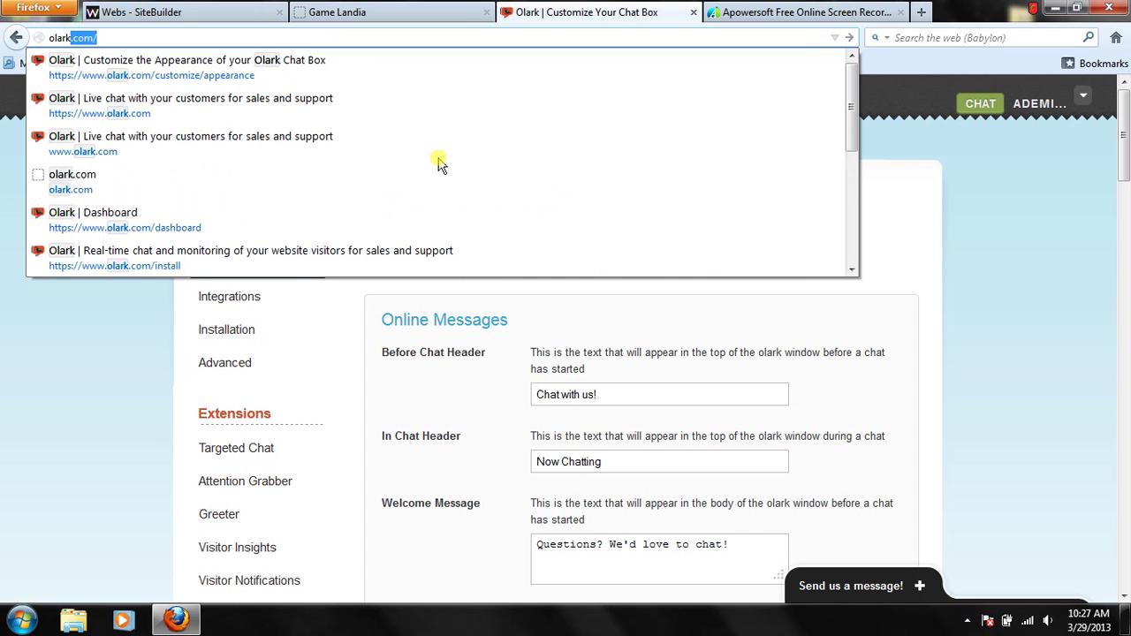
key(Return)
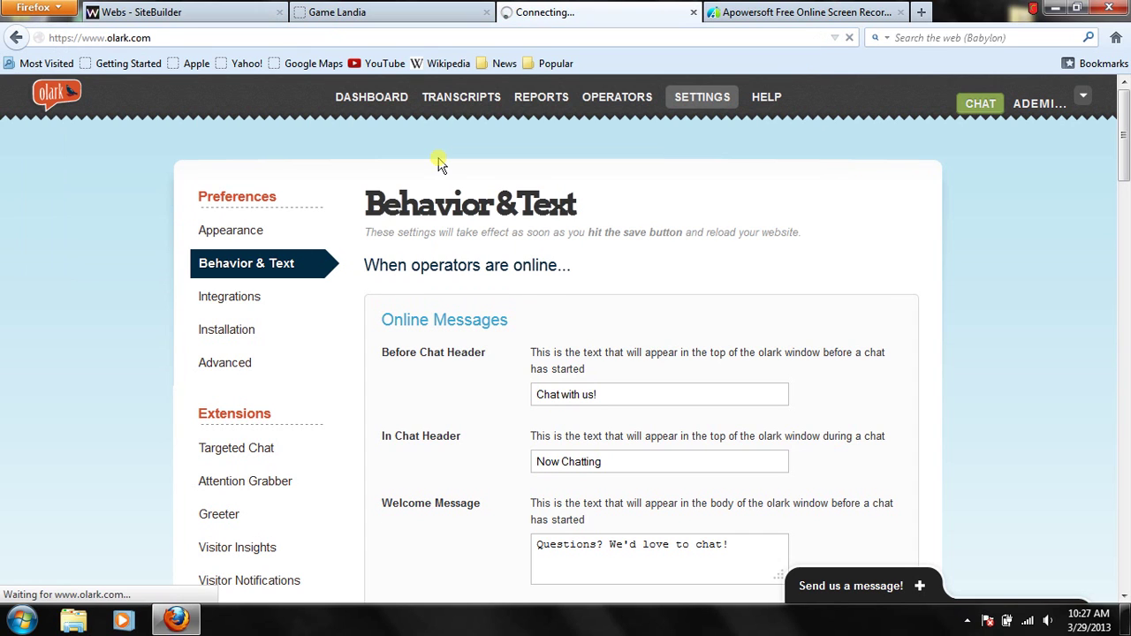
scroll(589, 197, down, 3)
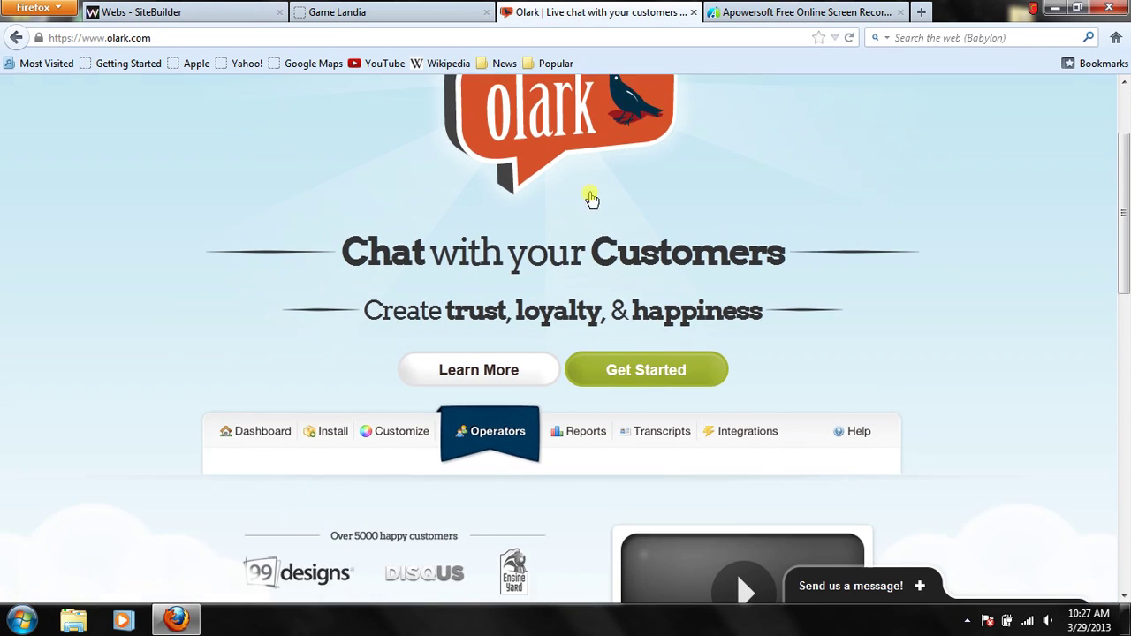
scroll(773, 379, down, 2)
scroll(763, 369, up, 3)
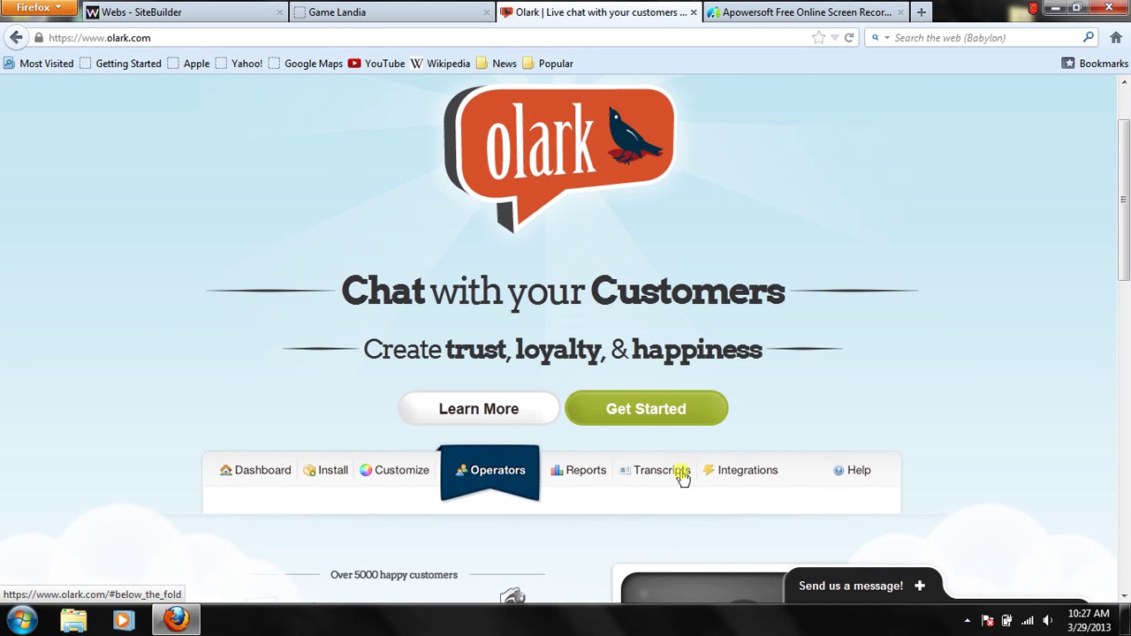
click(614, 411)
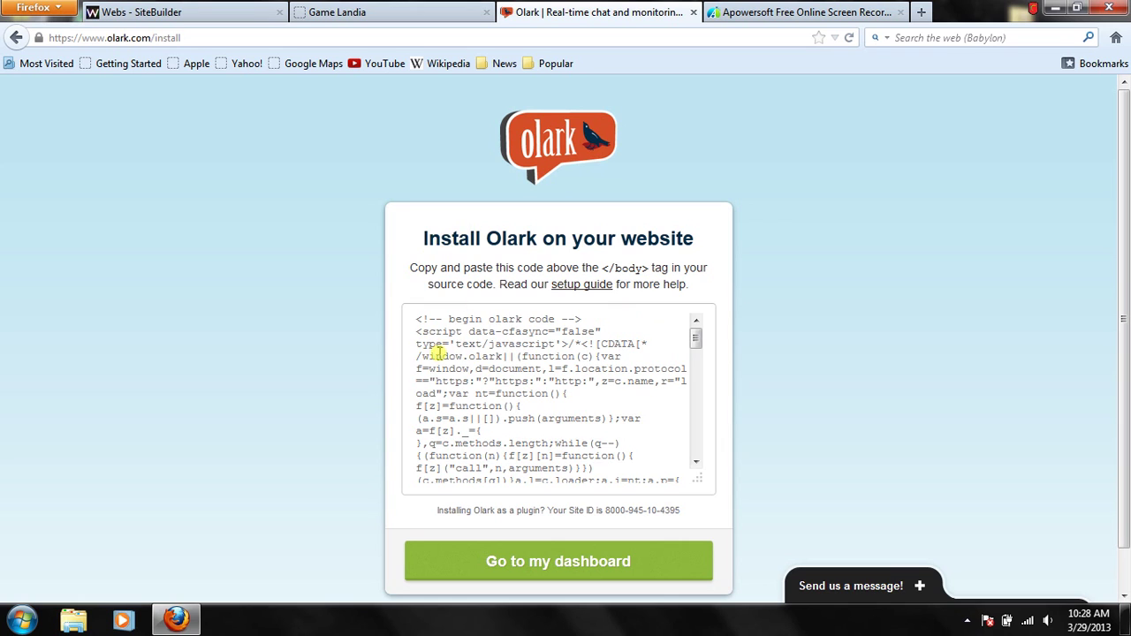
Step: Drag-select the whole Olark embed snippet in the install page's code box and copy it
scroll(442, 340, down, 1)
scroll(530, 354, up, 1)
drag(418, 319, 668, 481)
drag(695, 401, 730, 267)
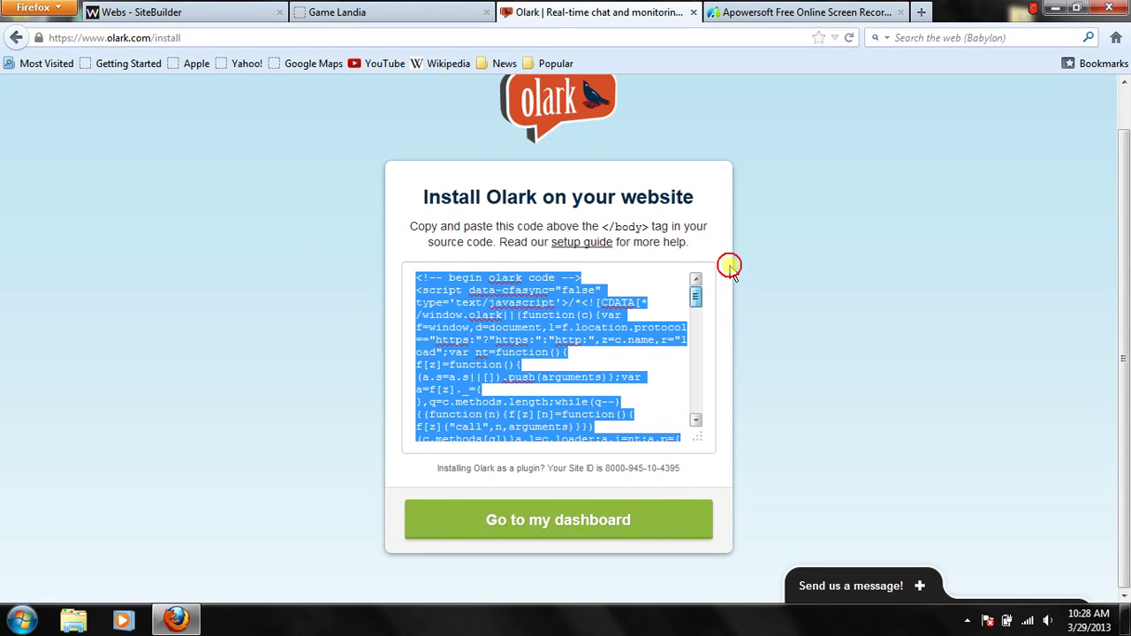
right_click(478, 325)
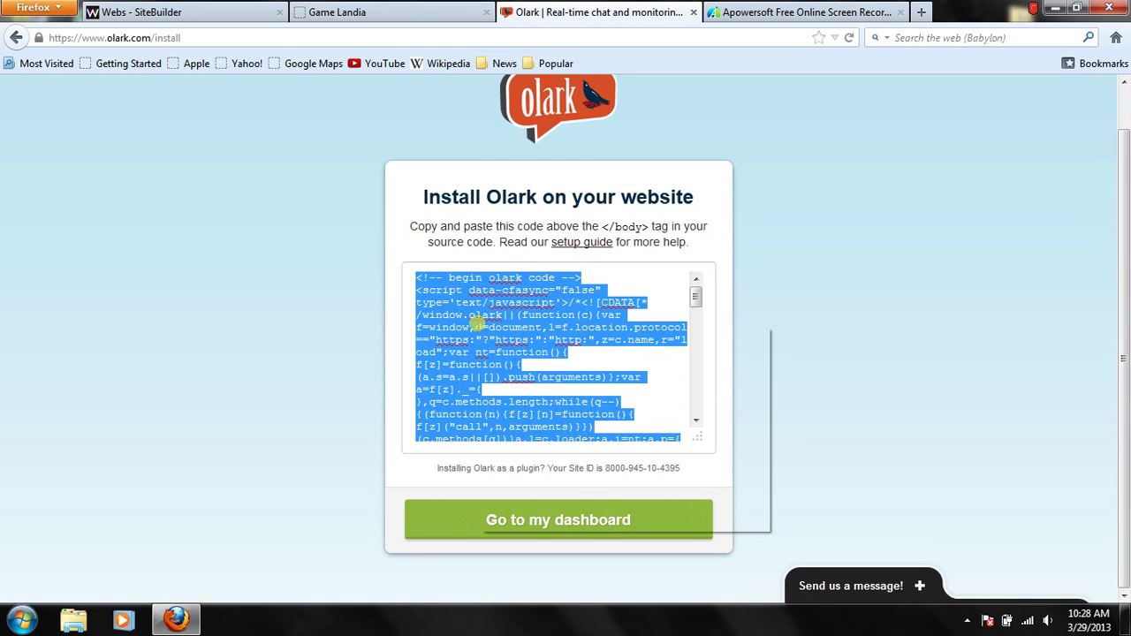
scroll(666, 290, down, 5)
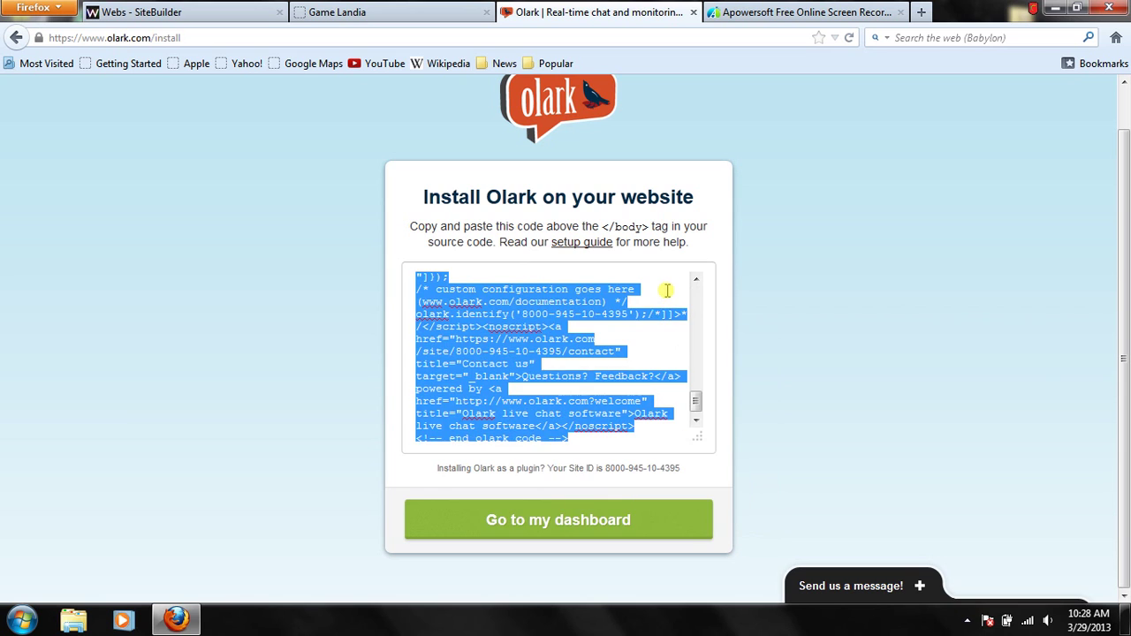
drag(694, 401, 737, 256)
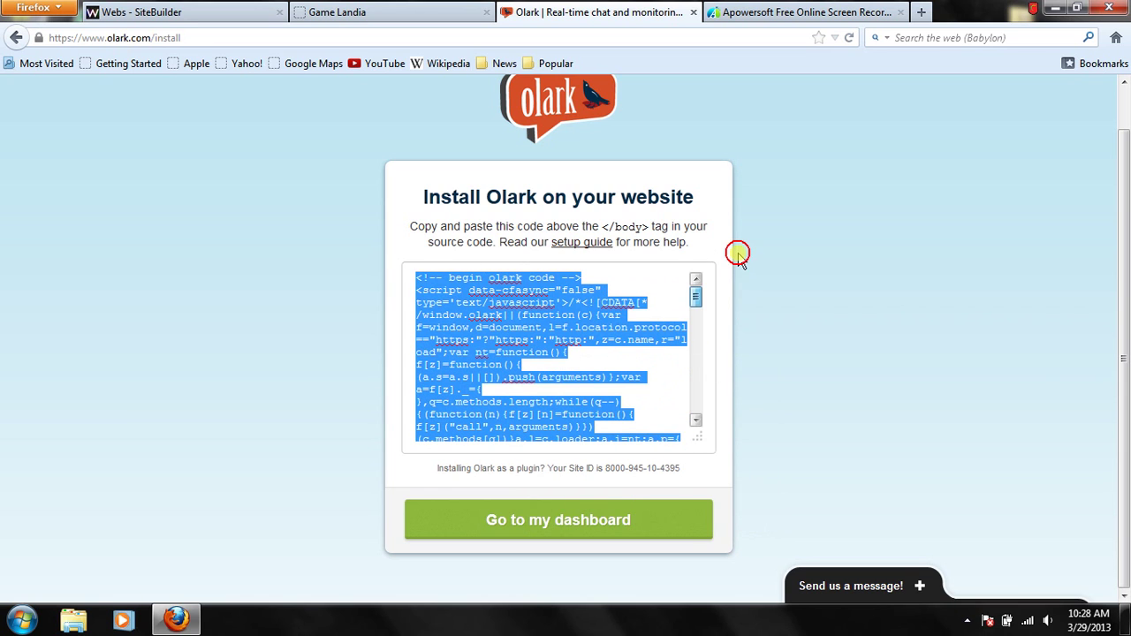
Step: Check the live Gaming Landia site, close its tab, and dismiss SiteBuilder's Publish dialog
click(388, 11)
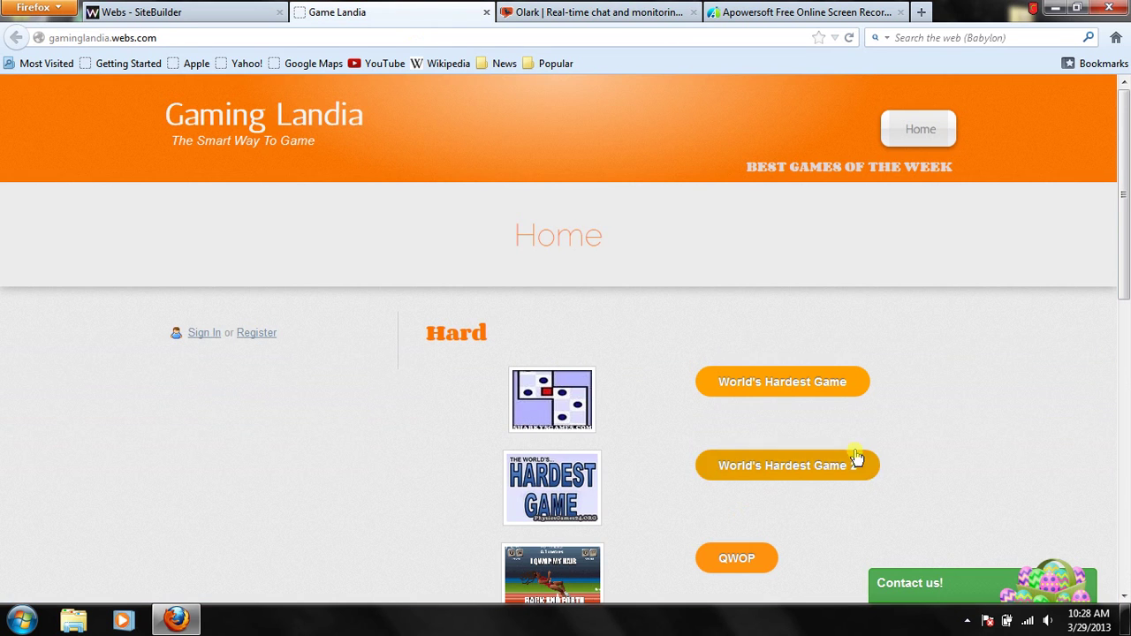
scroll(972, 345, down, 1)
scroll(727, 437, down, 6)
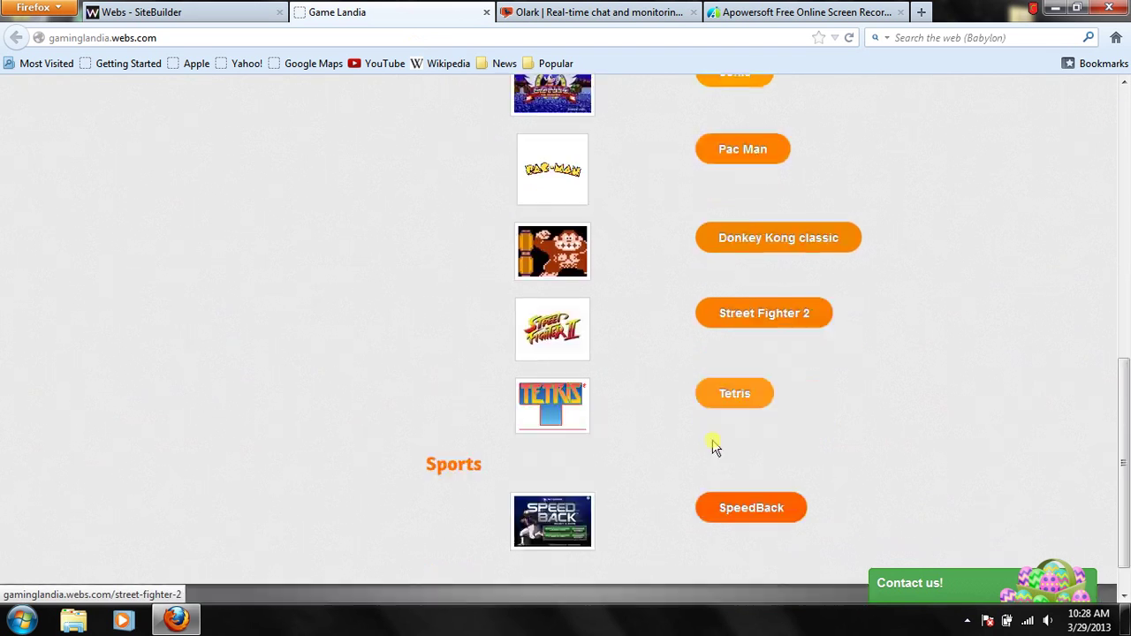
scroll(715, 457, up, 1)
scroll(716, 457, down, 2)
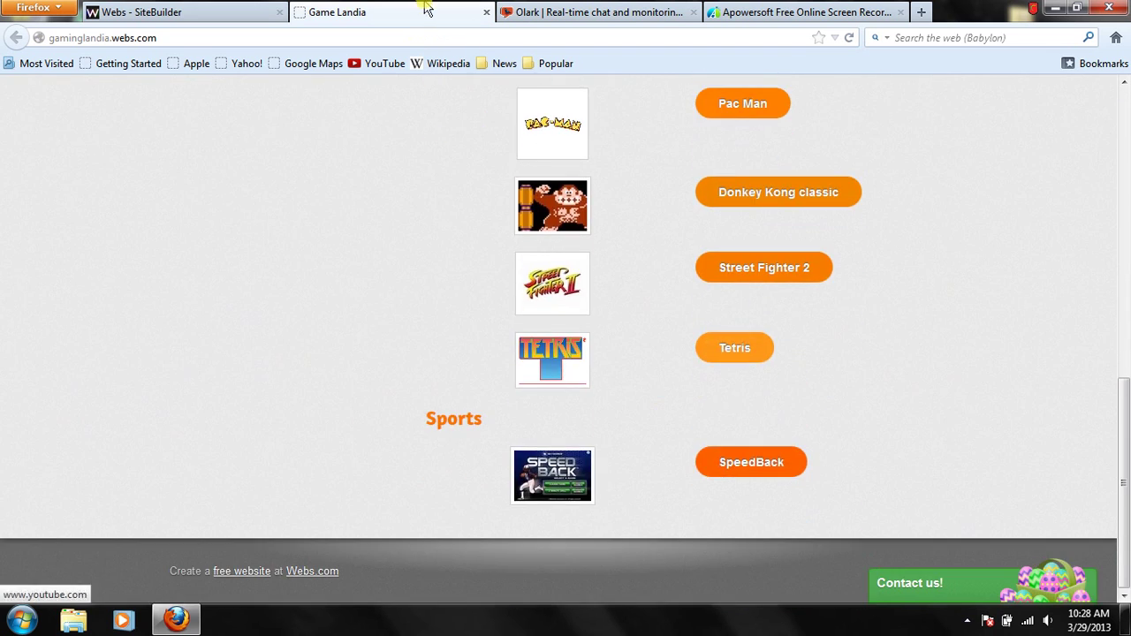
click(484, 13)
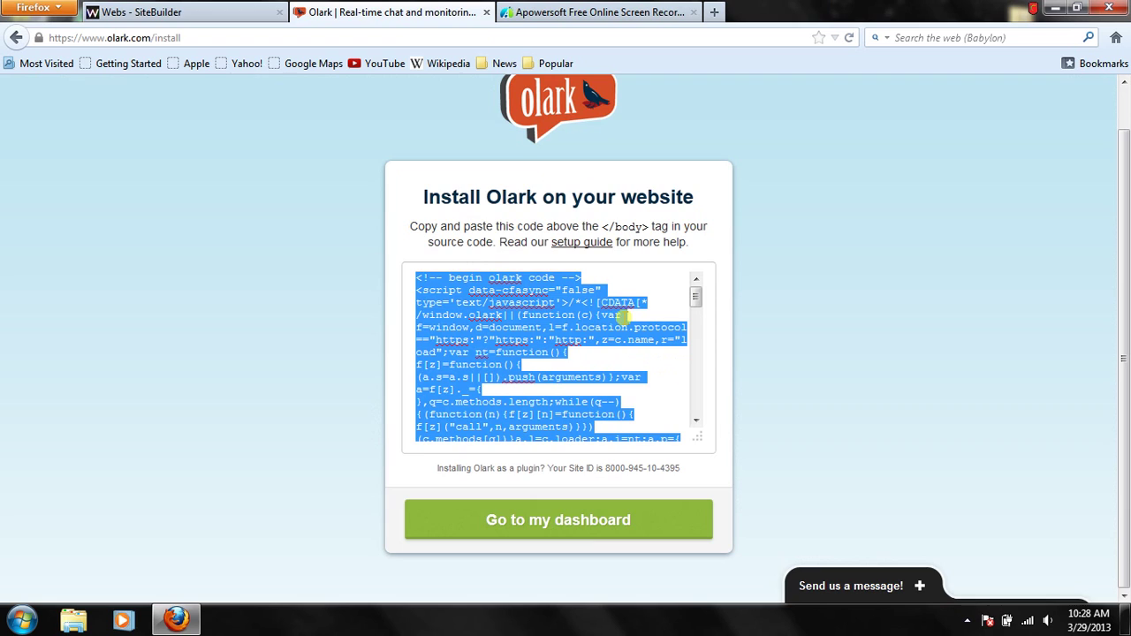
click(141, 12)
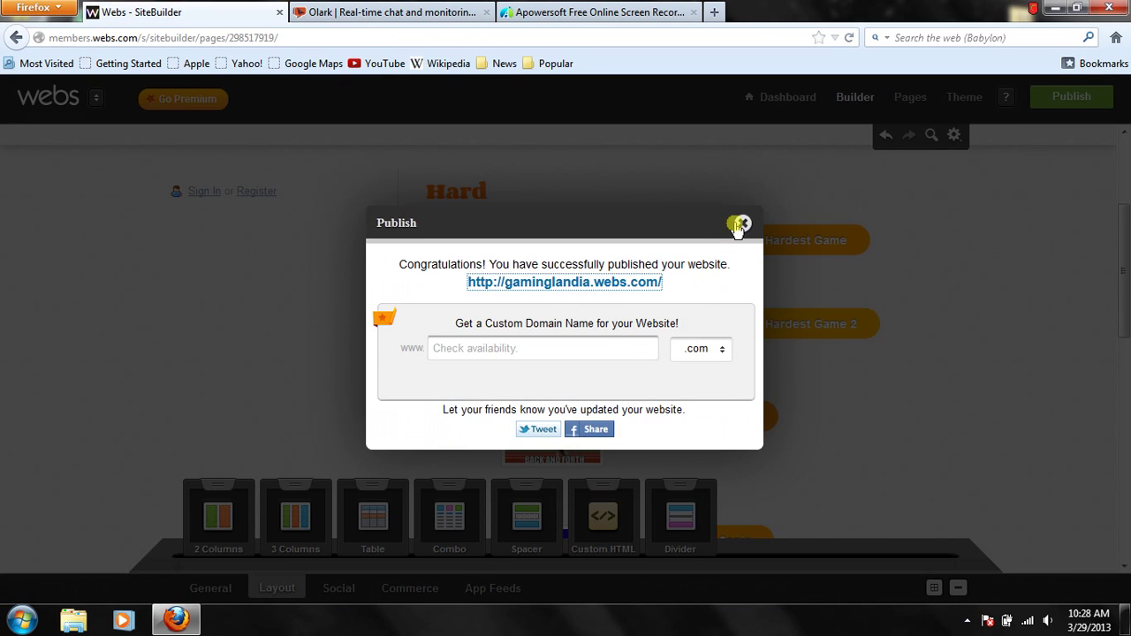
click(741, 225)
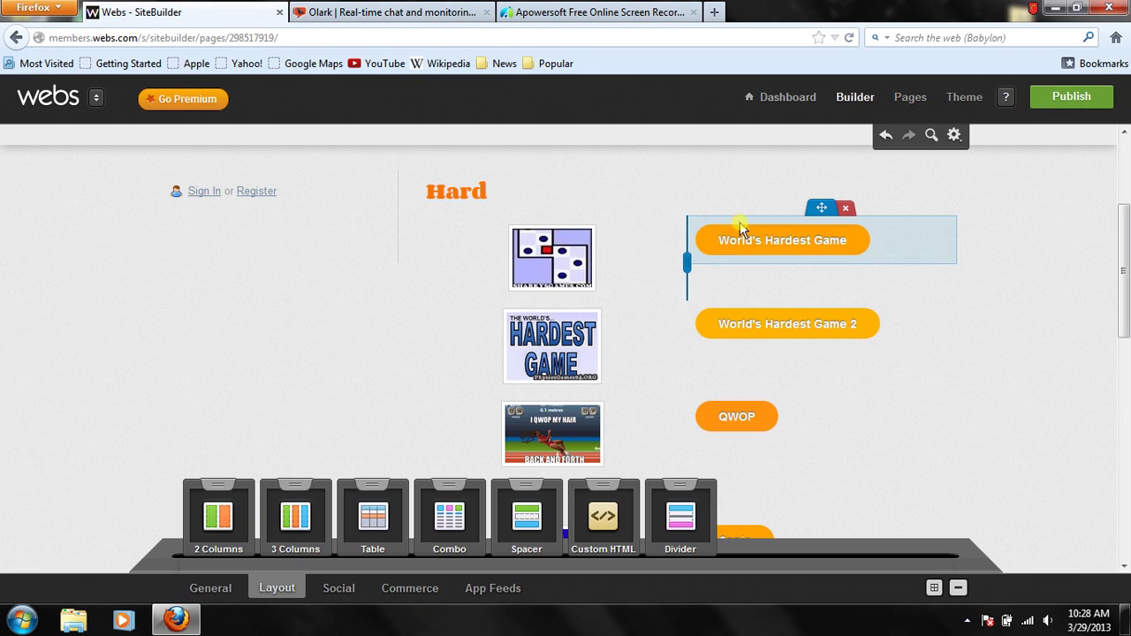
Step: Drag a Custom HTML block from the Layout widgets into the left column below Sign In / Register
click(287, 588)
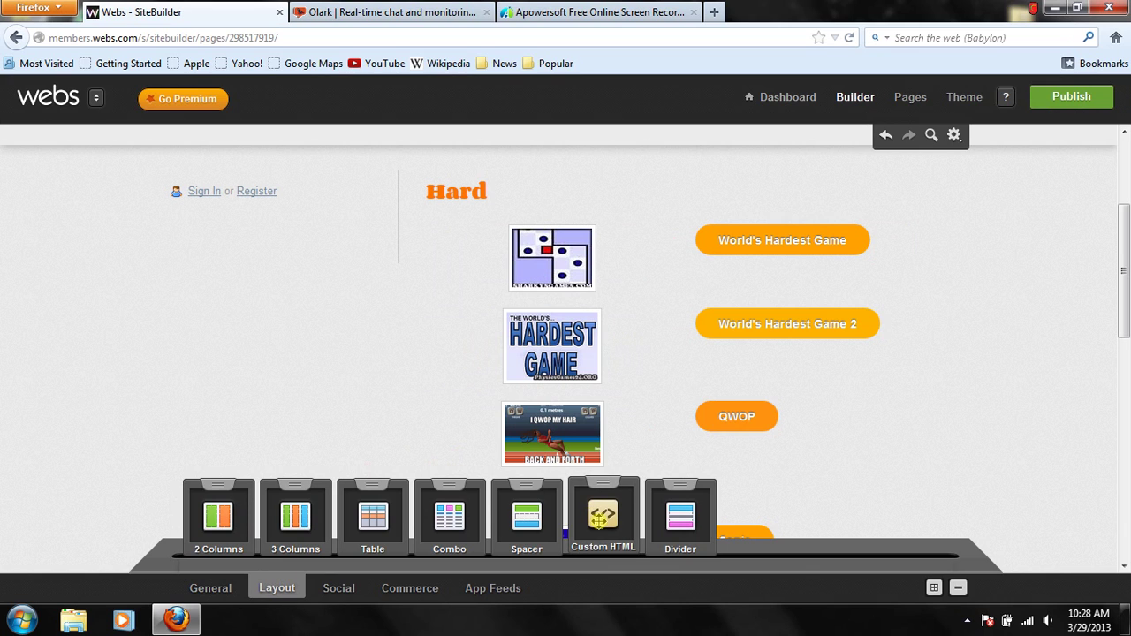
drag(599, 521, 391, 460)
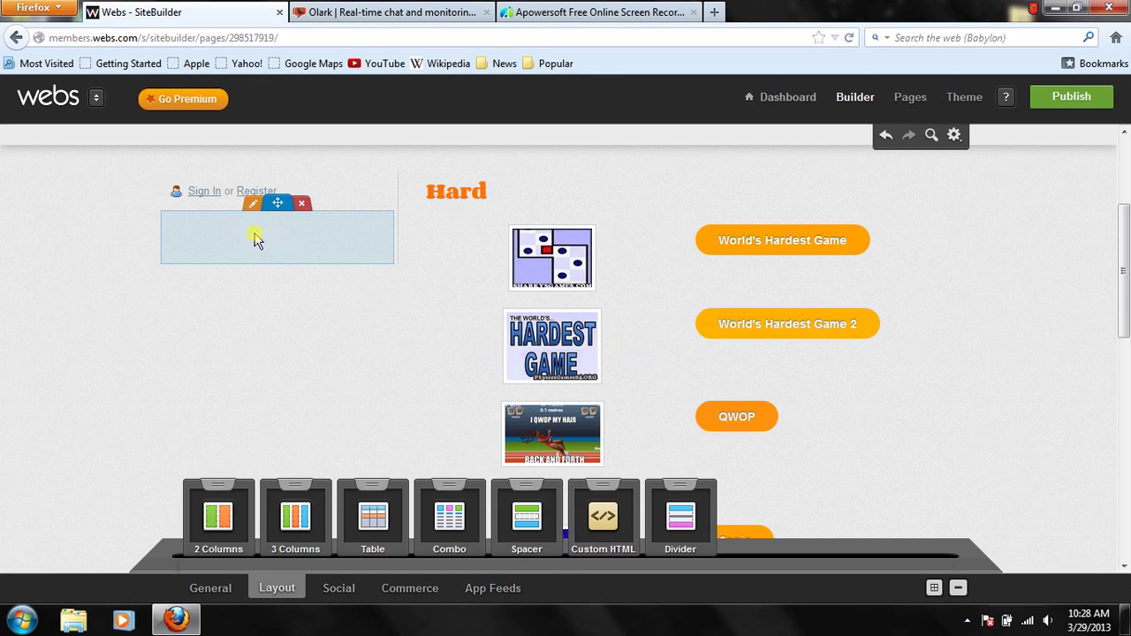
click(282, 248)
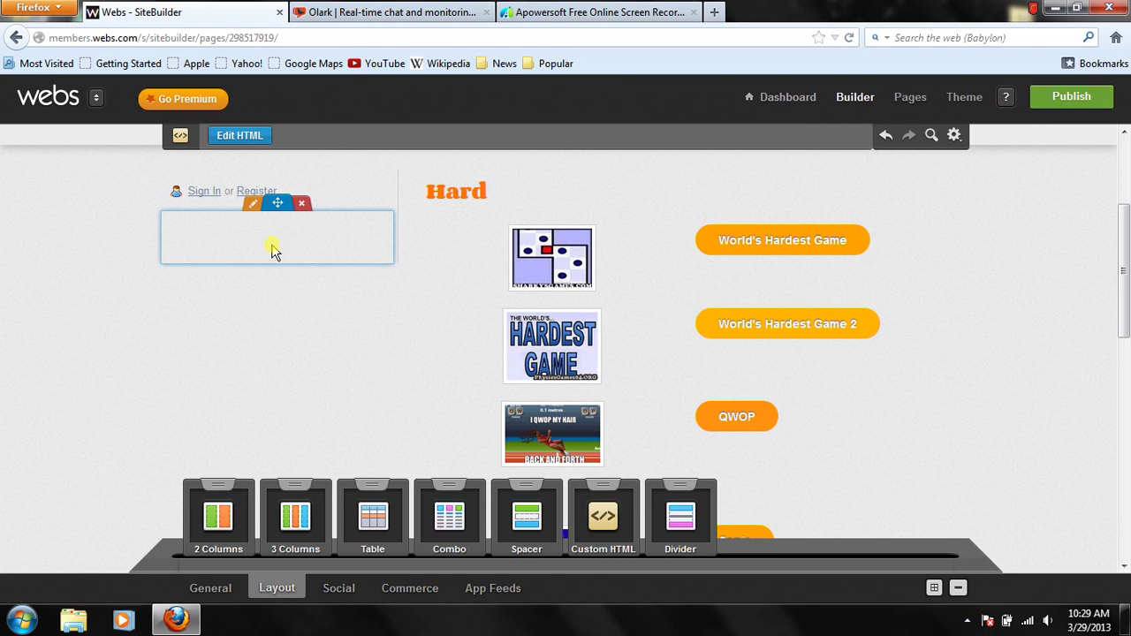
Step: Paste the copied Olark embed code into the Custom HTML block's editor and save the changes
double_click(274, 251)
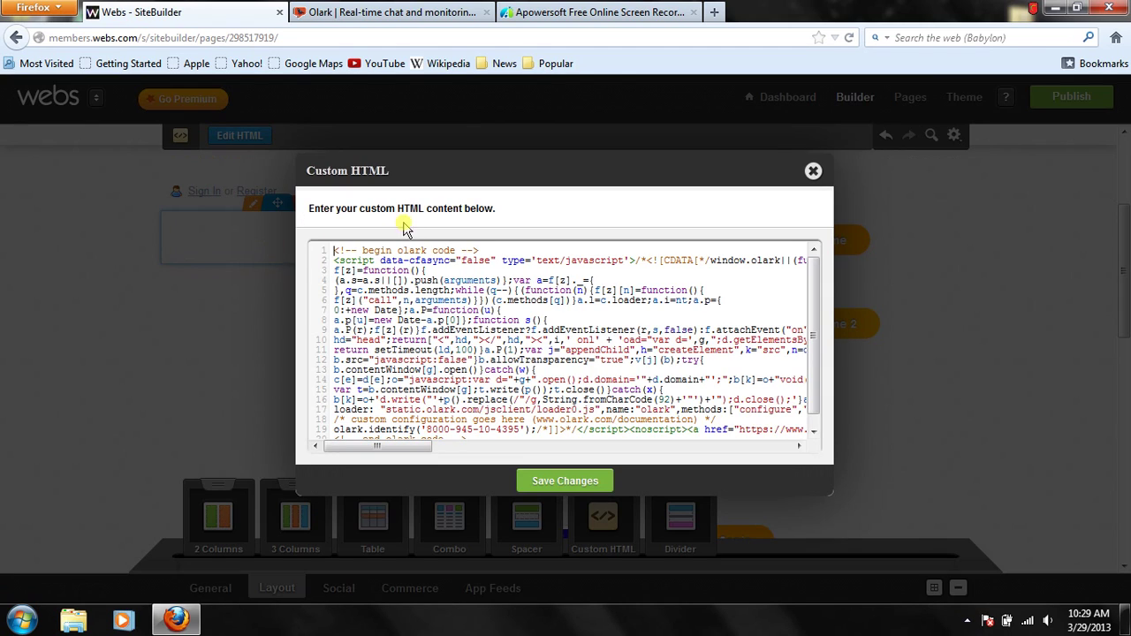
right_click(749, 303)
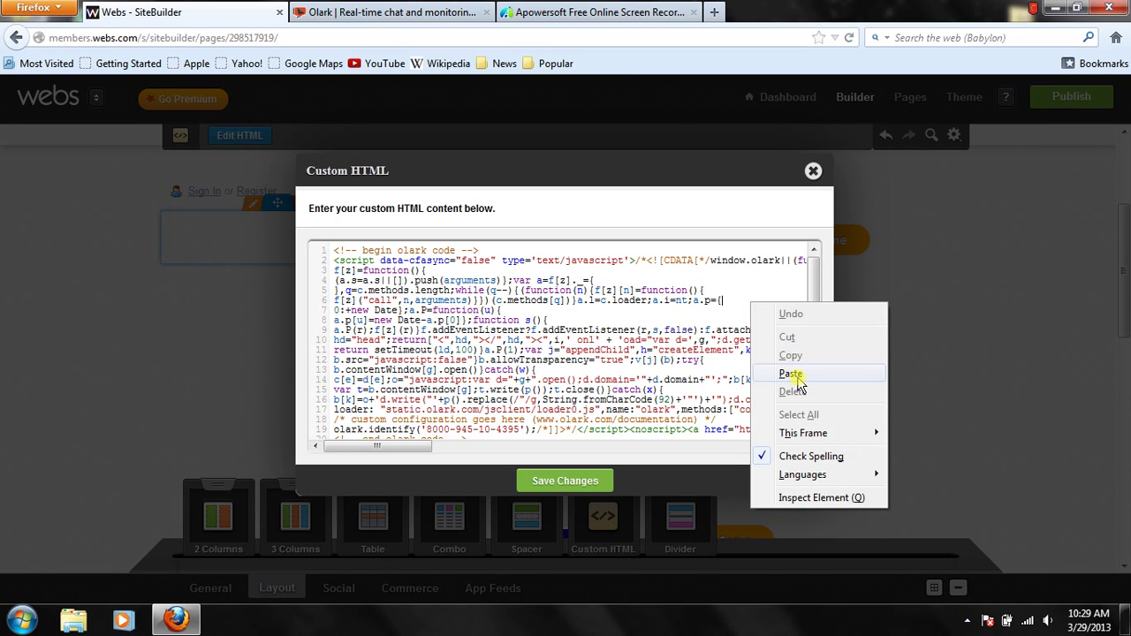
click(644, 351)
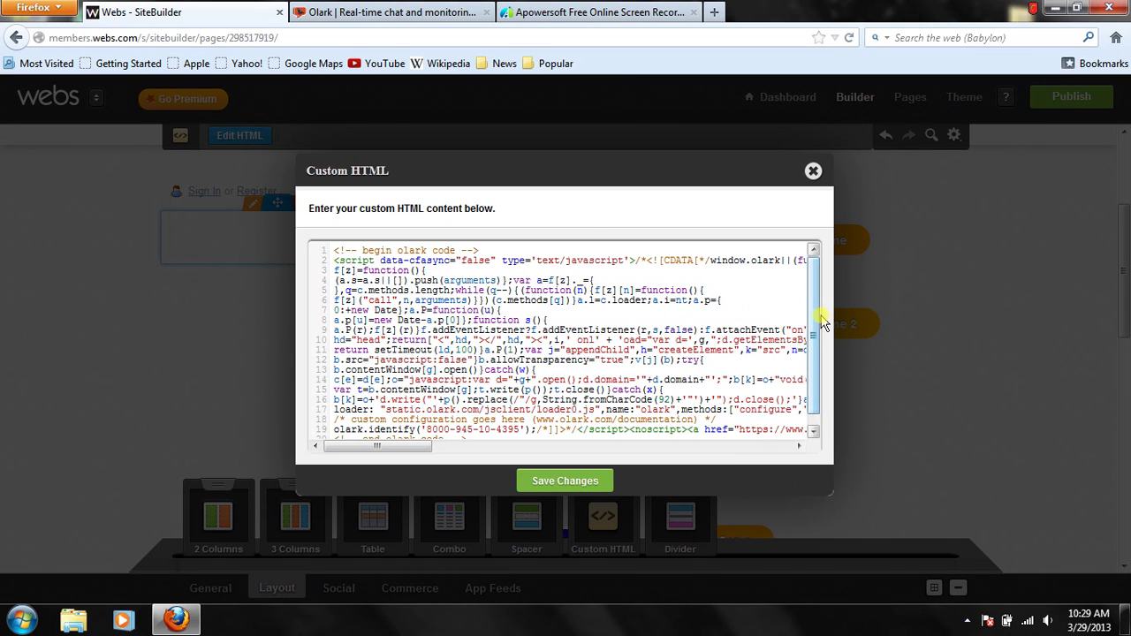
click(575, 479)
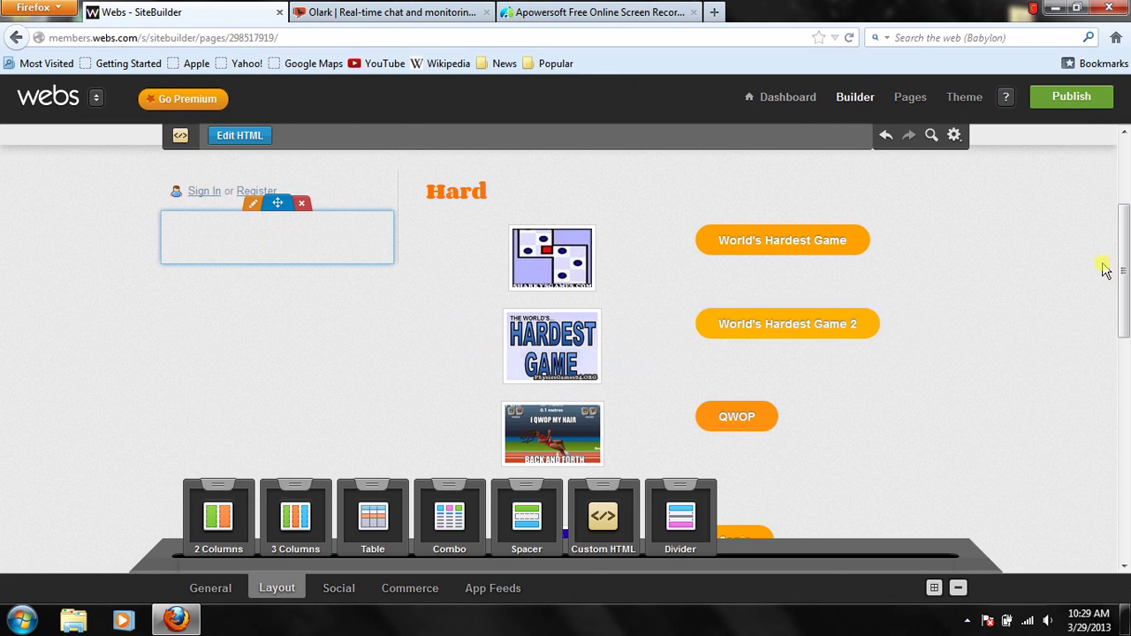
Step: Publish the site, open gaminglandia.webs.com, and expand then collapse the Contact us chat bar
click(1094, 105)
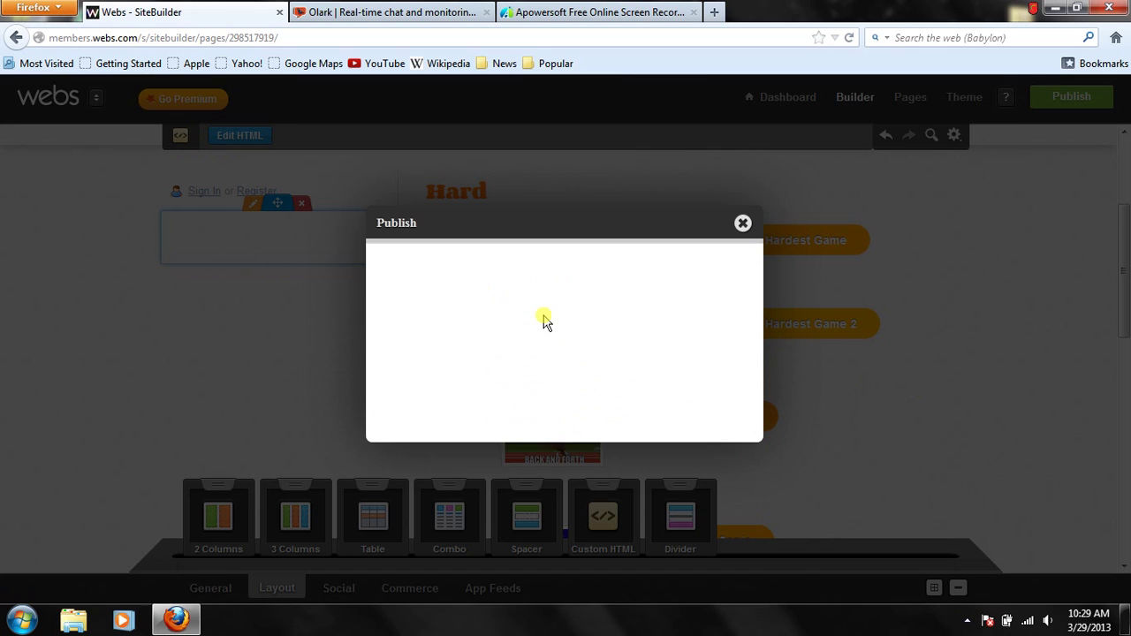
click(549, 279)
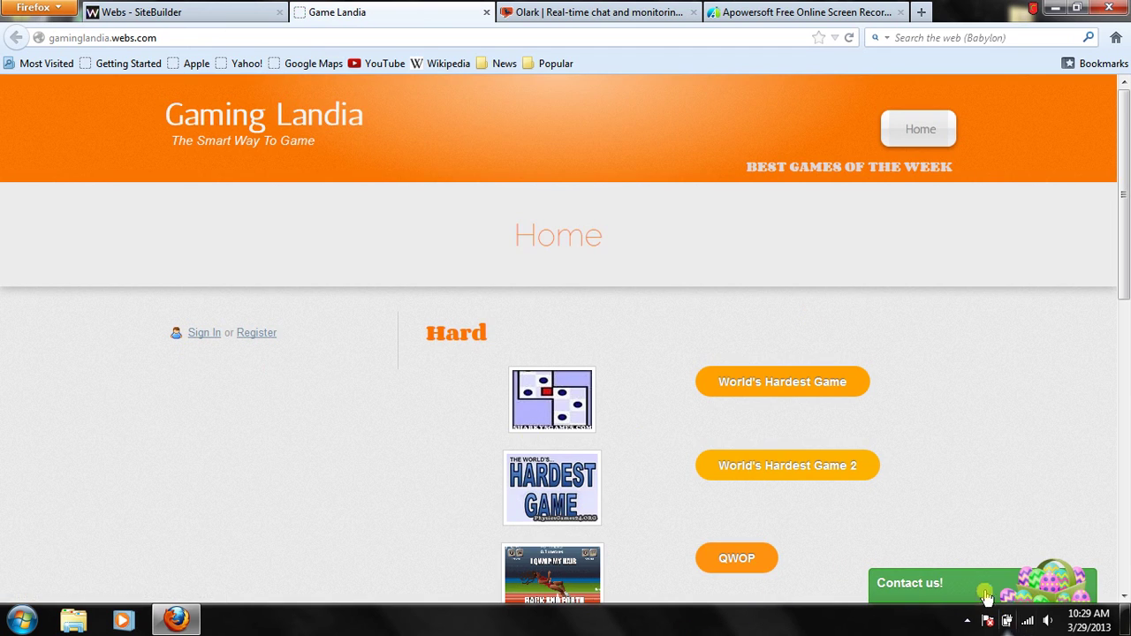
click(974, 581)
click(994, 380)
Step: Return to Olark, go to the dashboard, and choose Design Your Chat Box
click(645, 11)
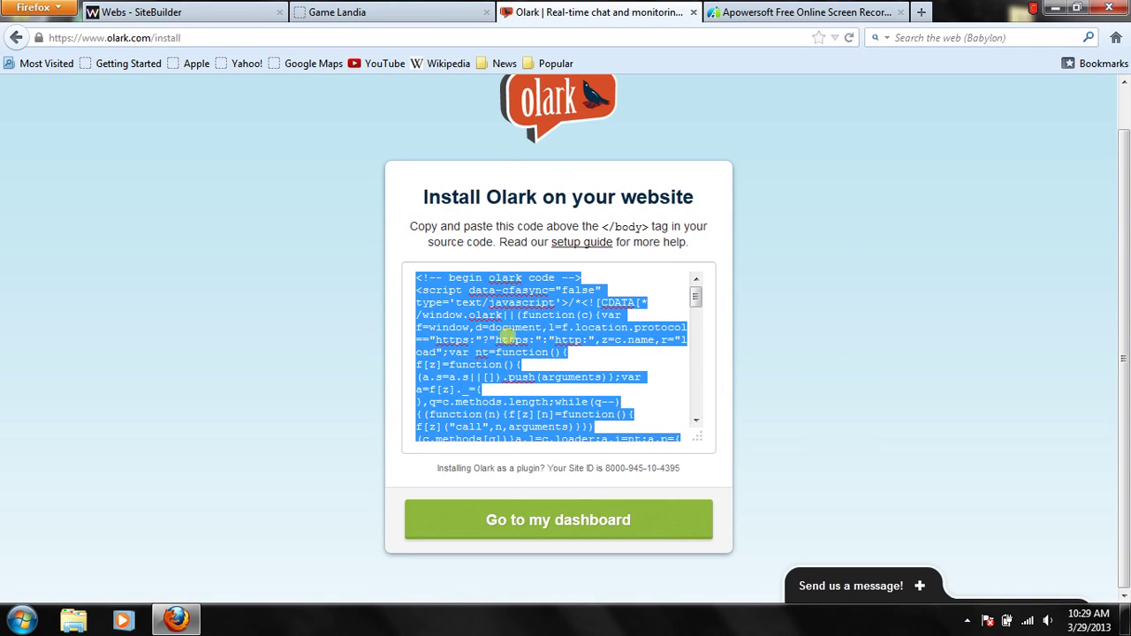
scroll(507, 335, down, 2)
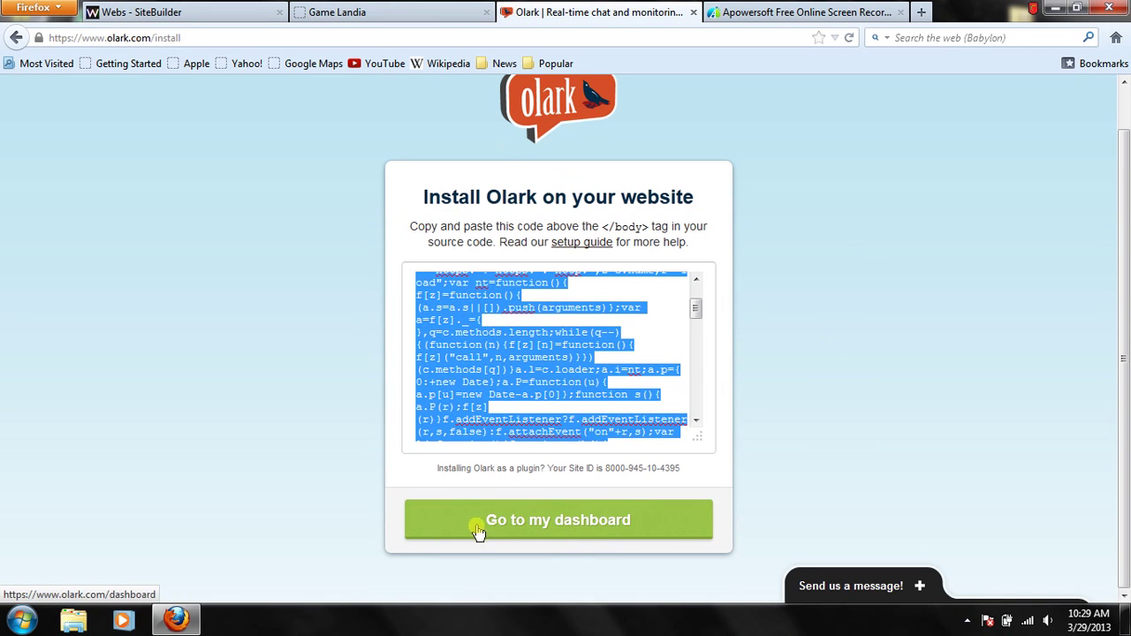
click(576, 528)
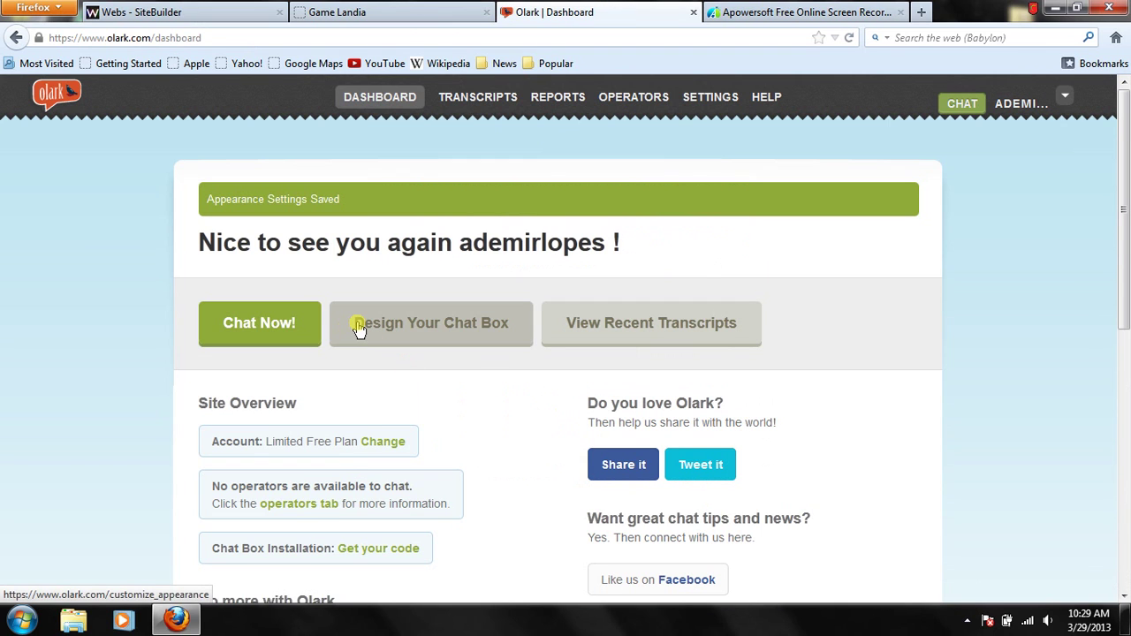
click(359, 327)
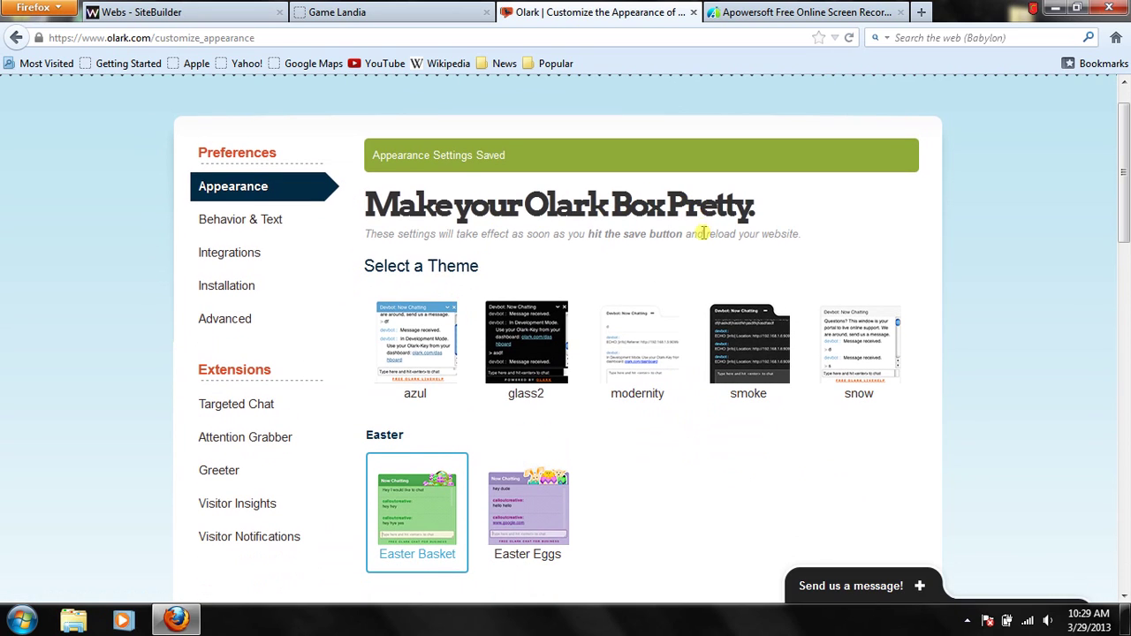
Step: Preview the chat box with the azul theme
scroll(497, 197, down, 2)
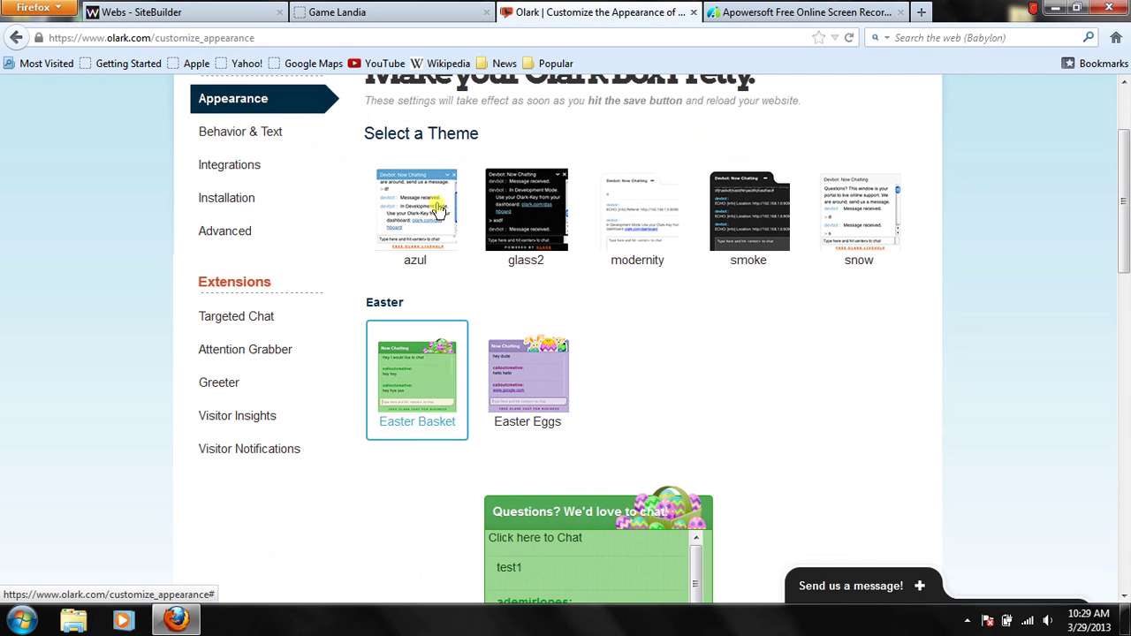
click(437, 210)
scroll(583, 327, down, 4)
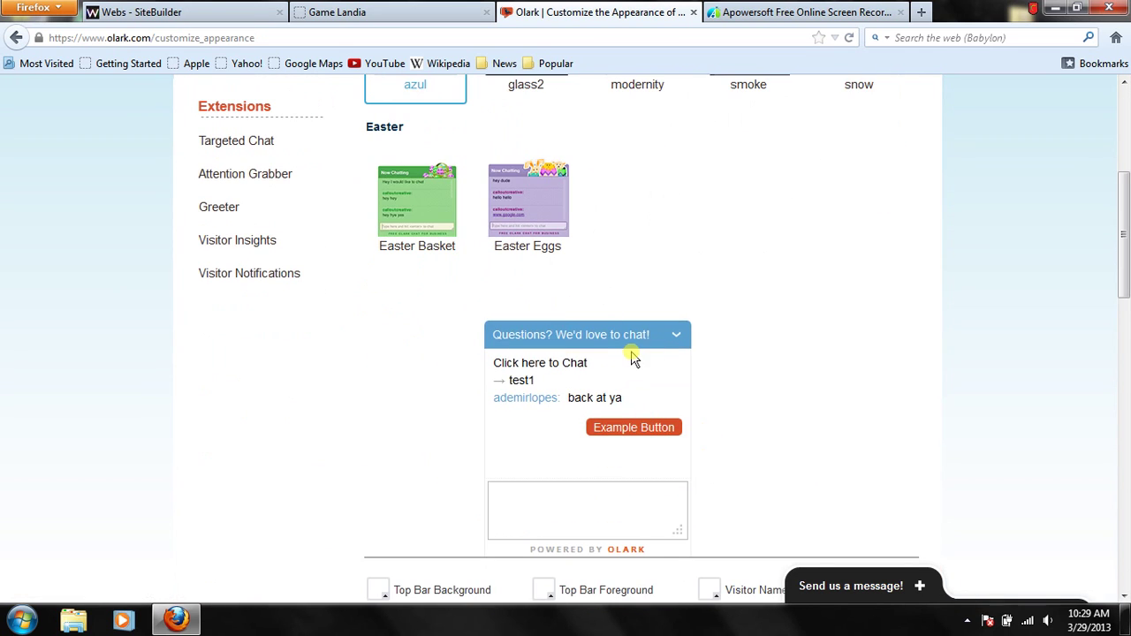
scroll(640, 335, up, 4)
Step: Switch the chat box to the Easter Basket theme and try the preview's message box
click(450, 395)
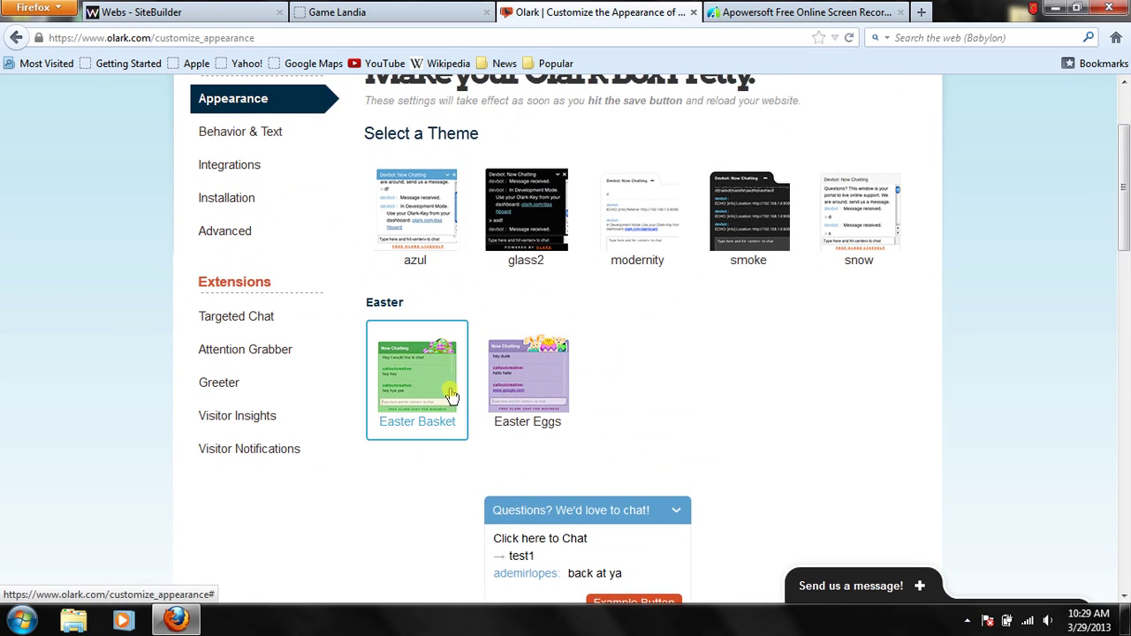
scroll(451, 362, down, 5)
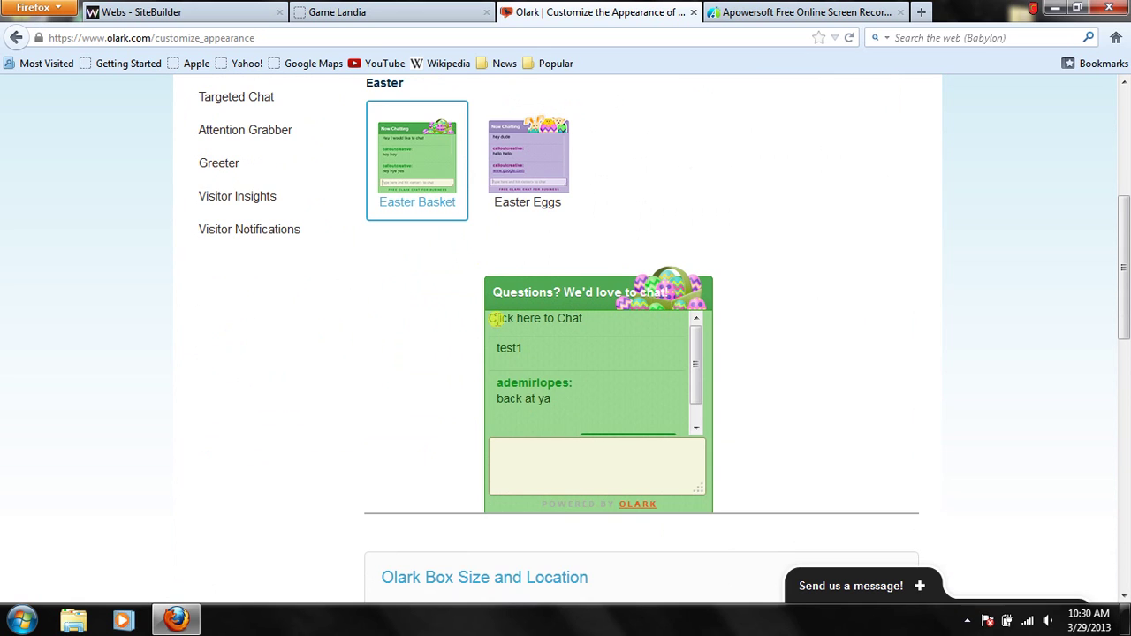
scroll(494, 320, up, 7)
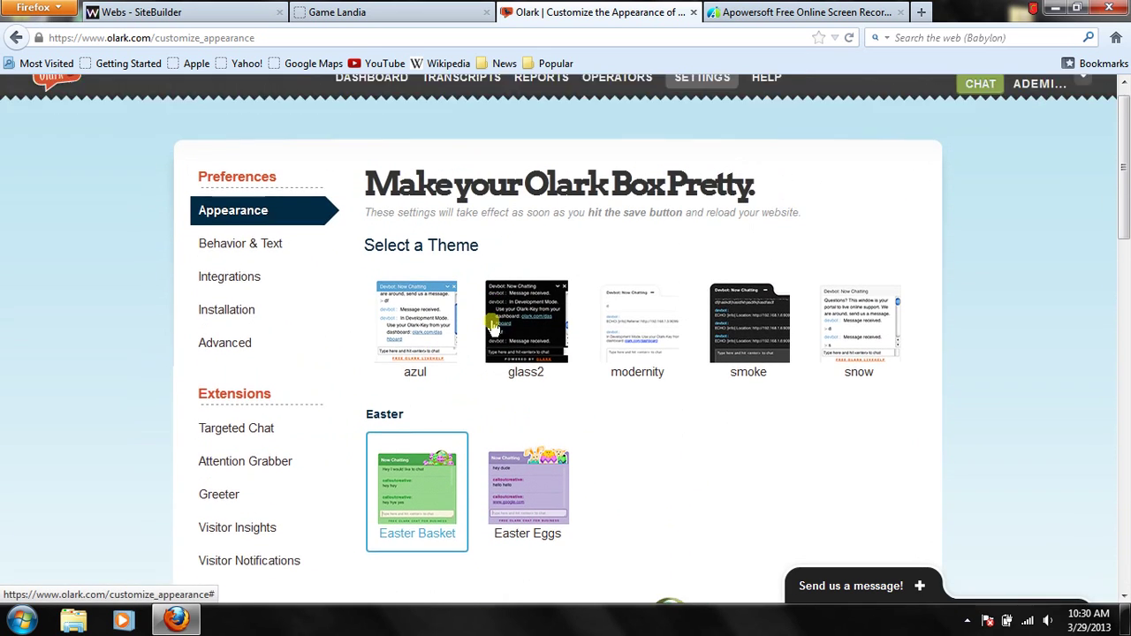
scroll(493, 326, down, 1)
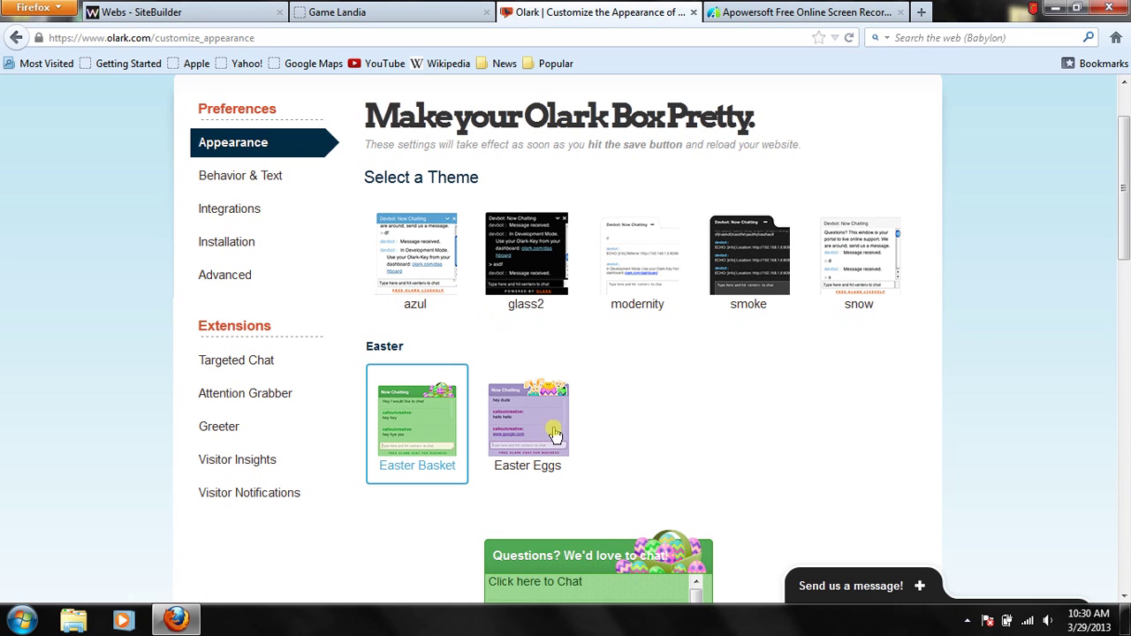
scroll(555, 433, down, 7)
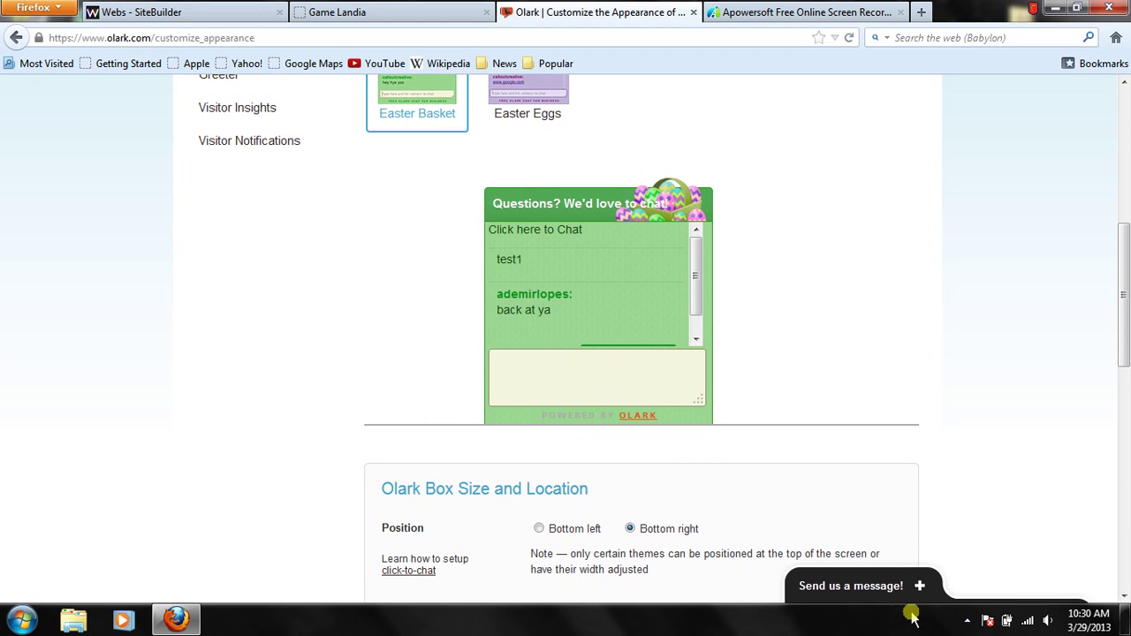
scroll(854, 394, up, 5)
scroll(745, 487, down, 3)
click(662, 457)
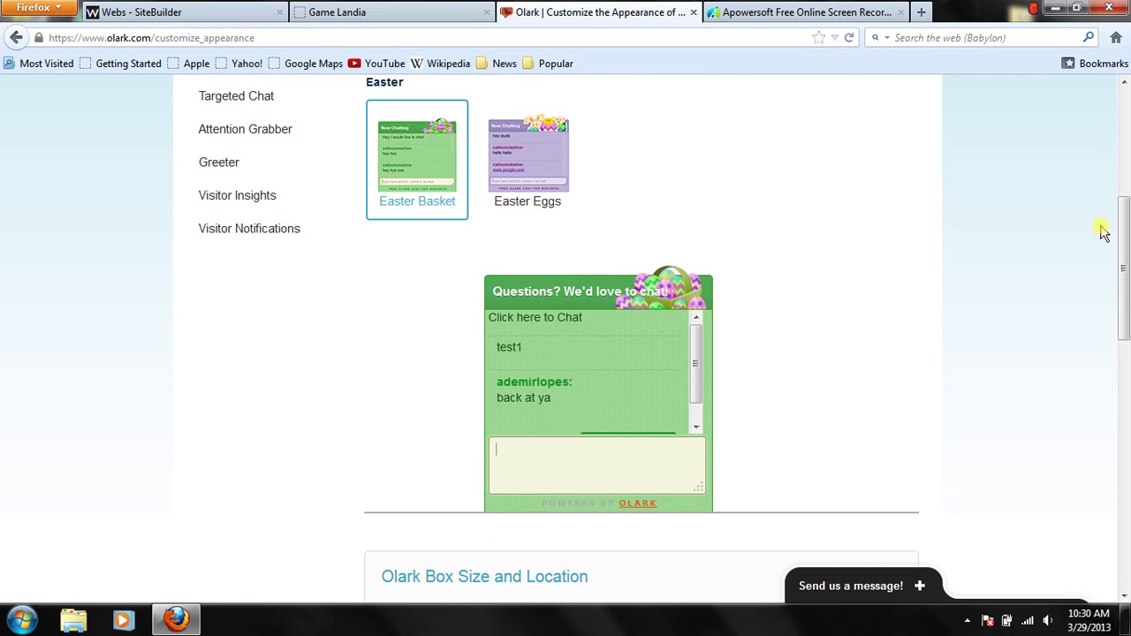
scroll(855, 212, up, 3)
Step: Try the glass2 and modernity themes on the chat box, settling on smoke
click(538, 265)
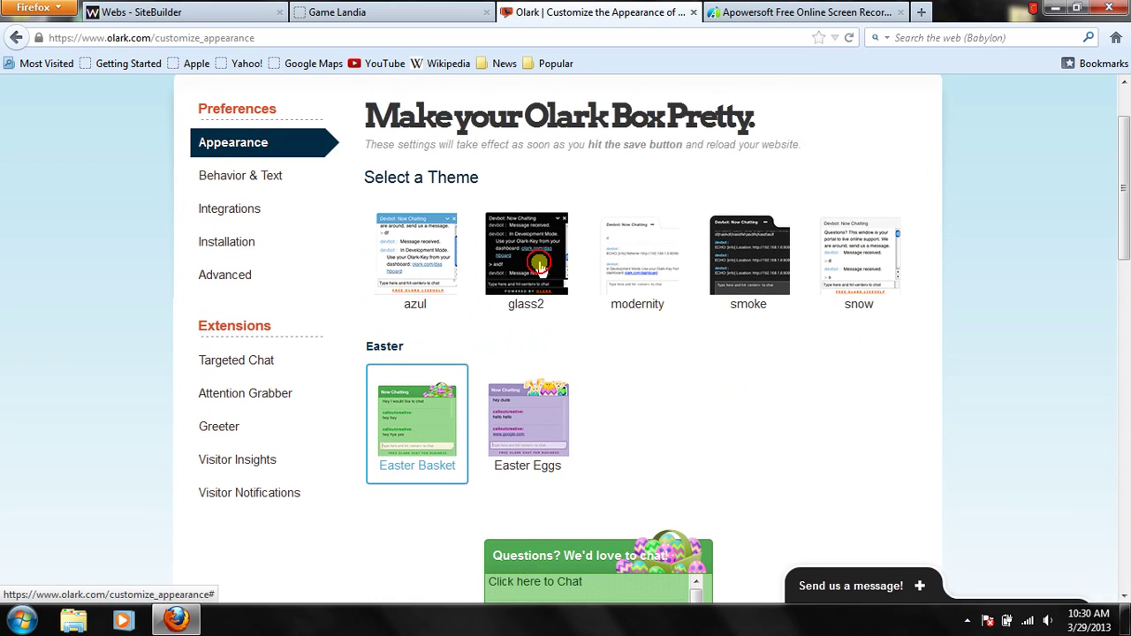
scroll(619, 353, down, 3)
scroll(707, 354, up, 2)
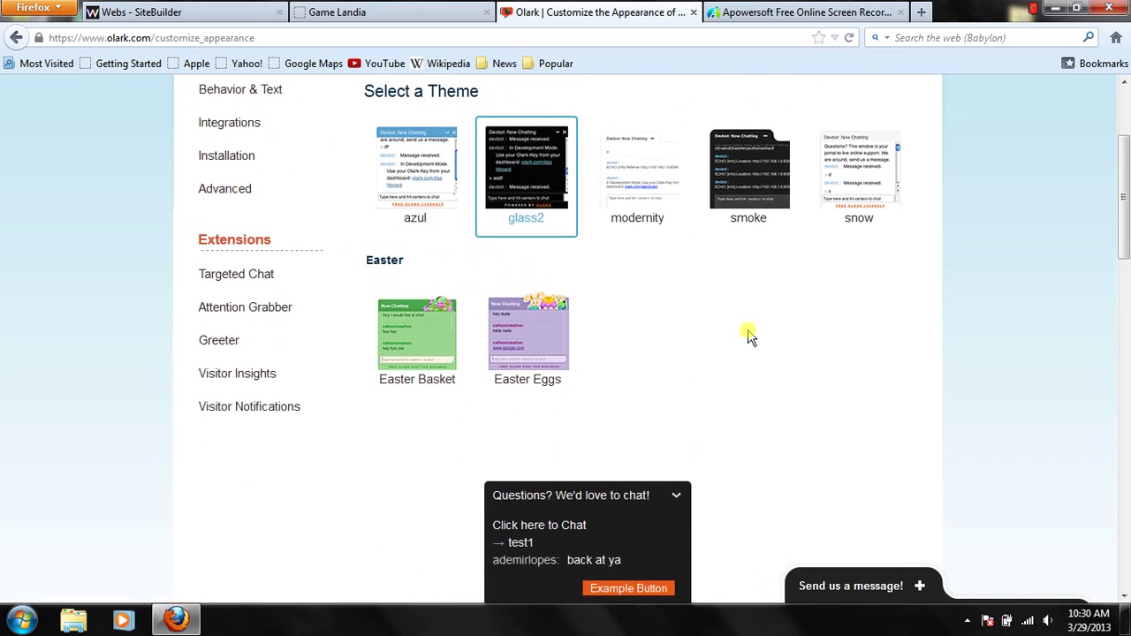
scroll(706, 292, up, 1)
click(676, 255)
scroll(724, 371, down, 3)
scroll(709, 416, up, 1)
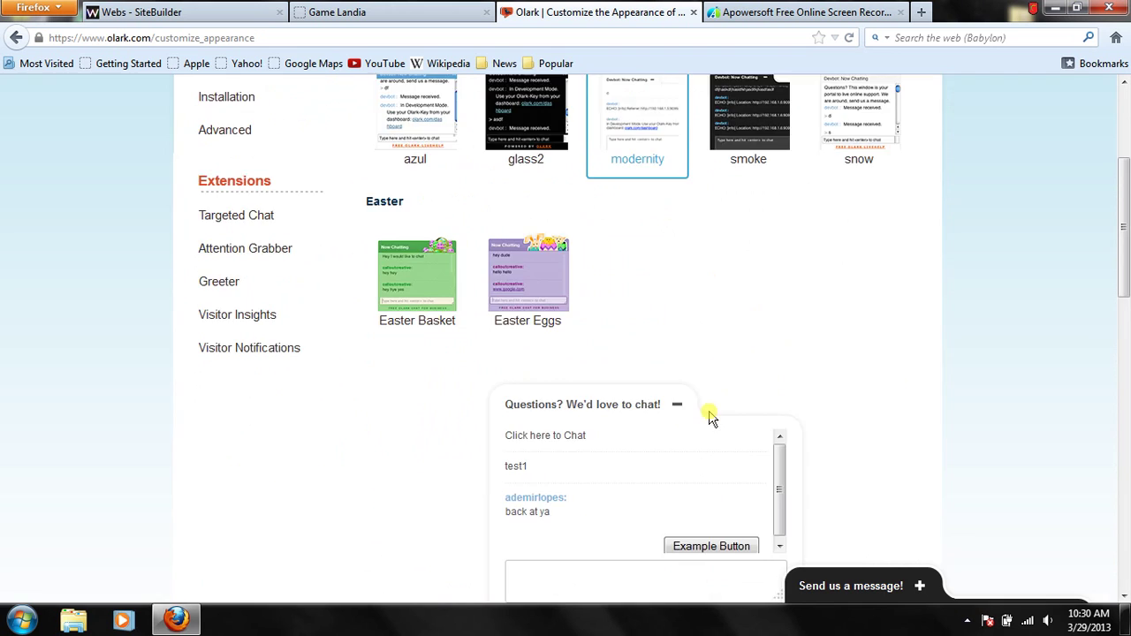
scroll(709, 416, up, 3)
click(748, 341)
scroll(746, 340, down, 5)
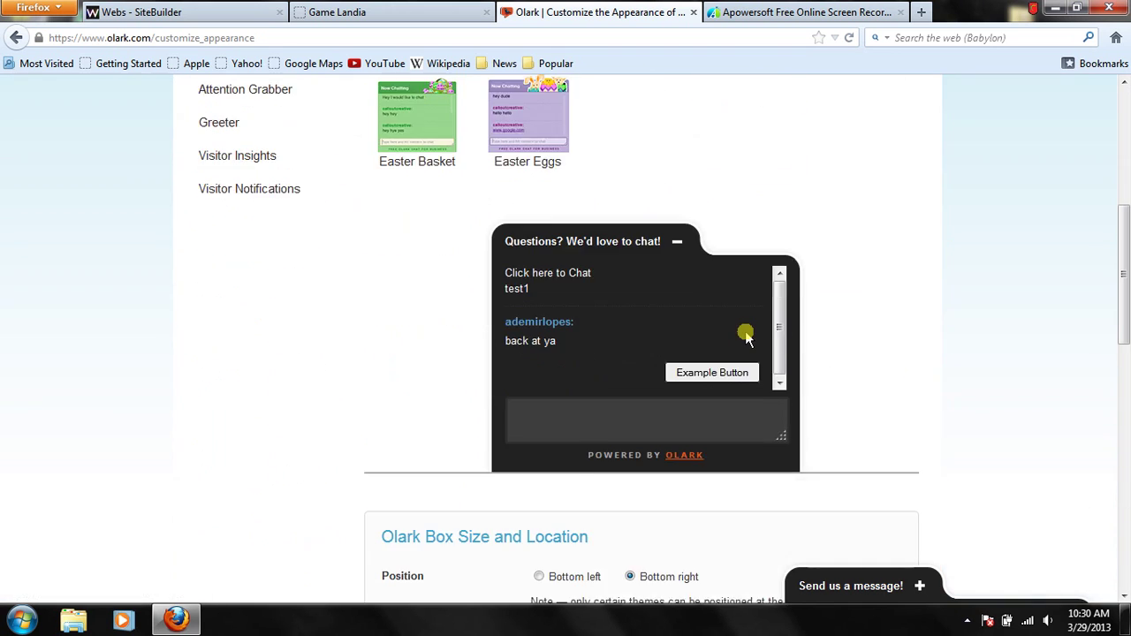
scroll(777, 309, up, 3)
scroll(734, 421, down, 2)
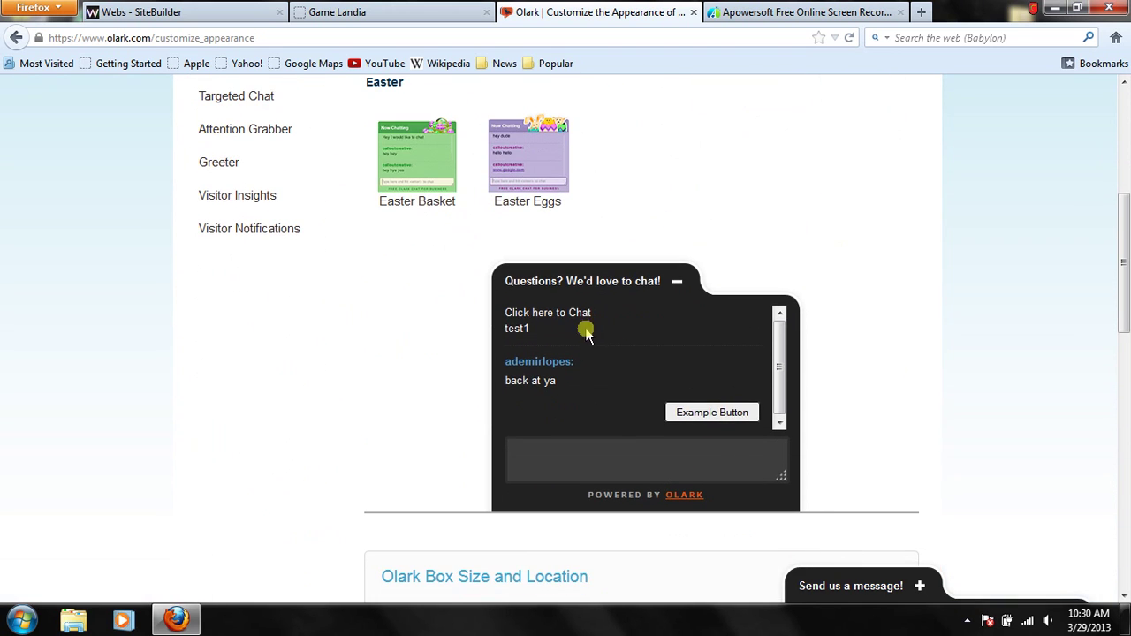
Step: Expand the Send us a message form, type and erase a test question, then collapse it
click(871, 584)
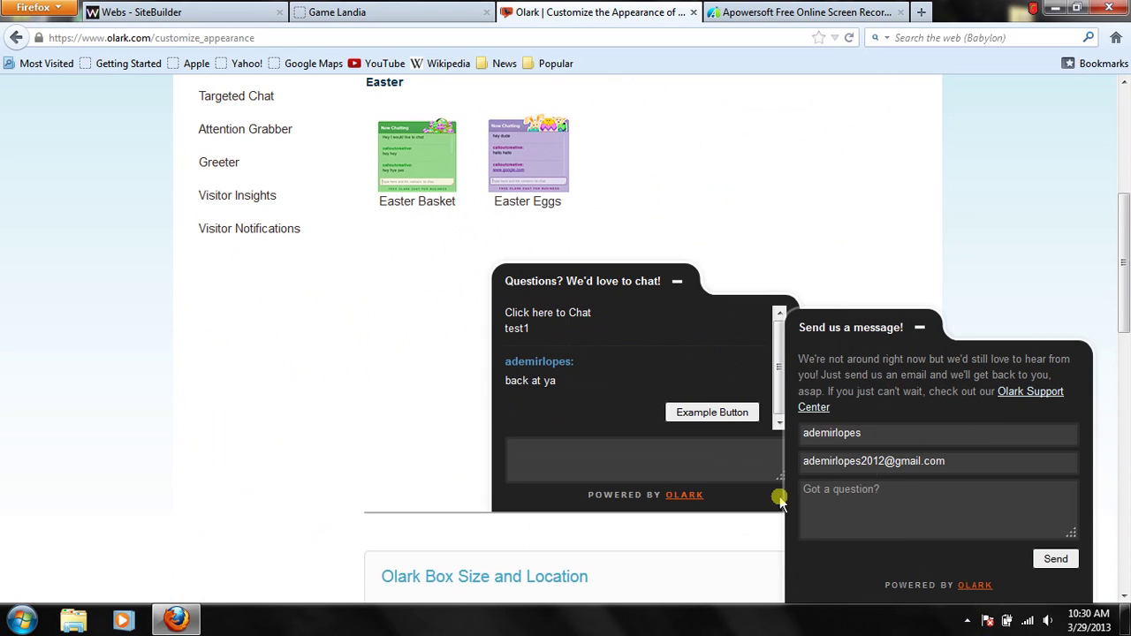
click(906, 497)
text(glhkj)
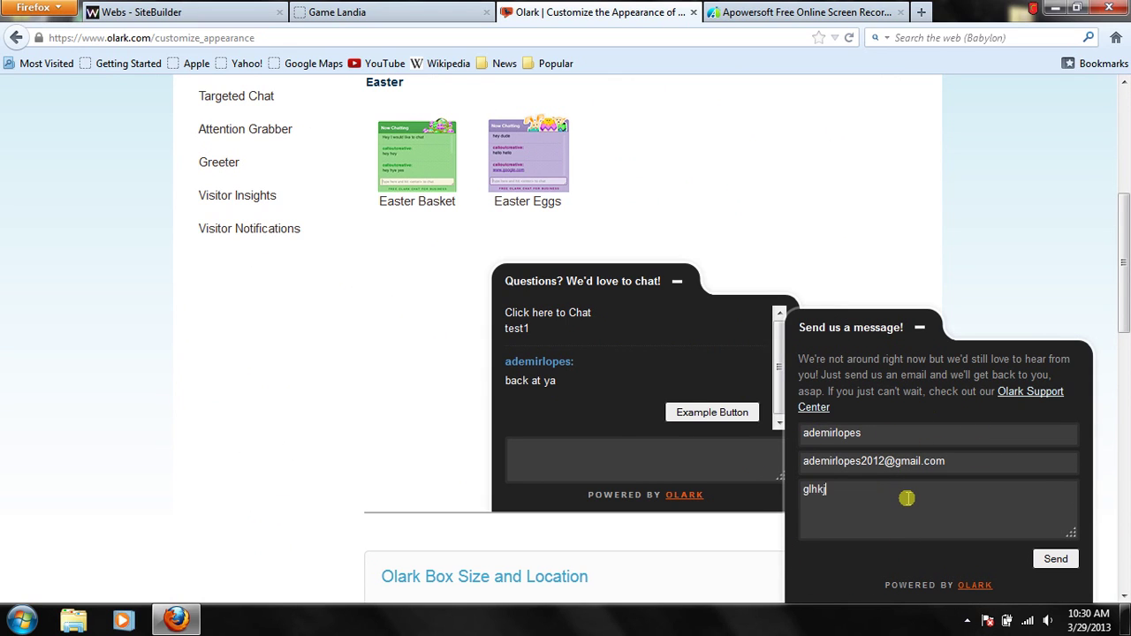
key(BackSpace)
key(BackSpace)
key(BackSpace)
key(BackSpace)
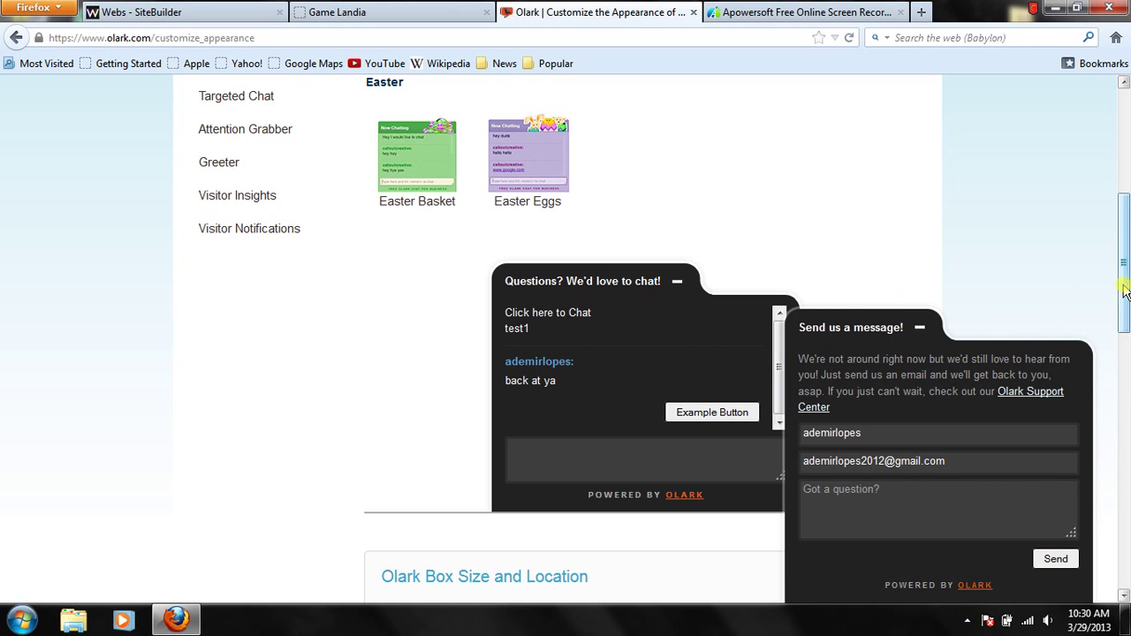
click(917, 329)
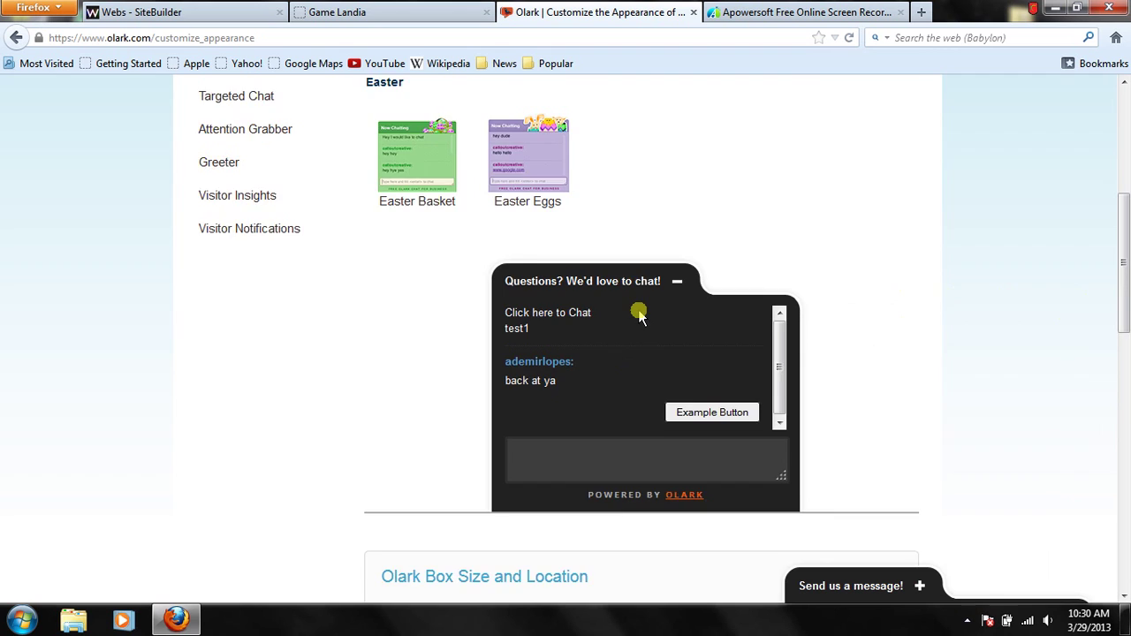
scroll(639, 336, up, 2)
scroll(638, 398, down, 3)
scroll(730, 404, up, 5)
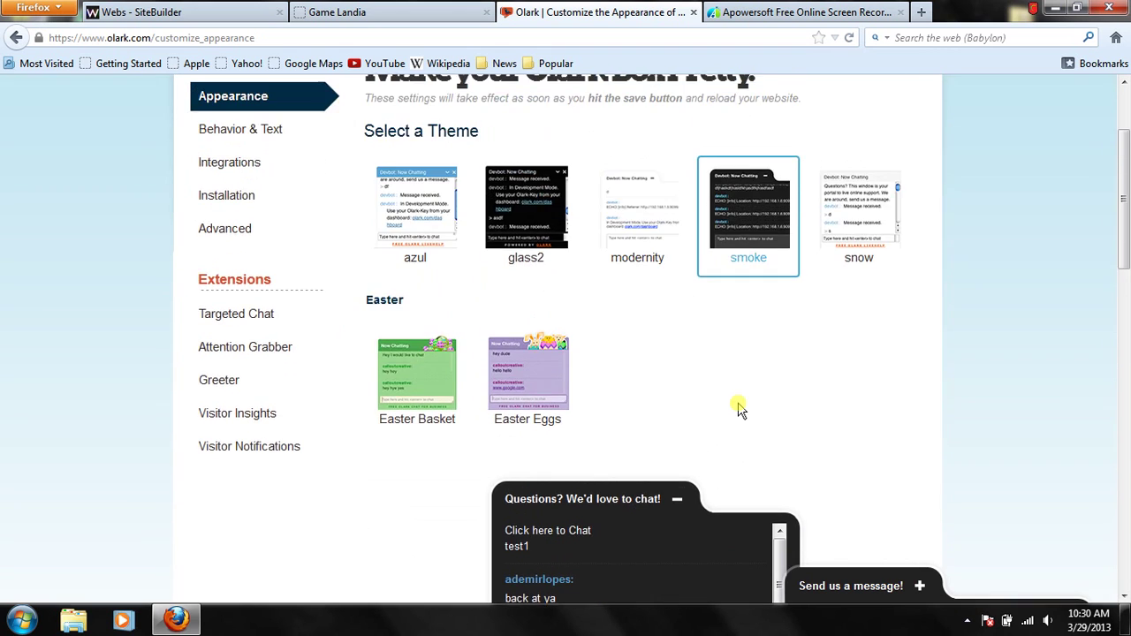
scroll(740, 408, up, 3)
scroll(820, 365, down, 1)
click(848, 300)
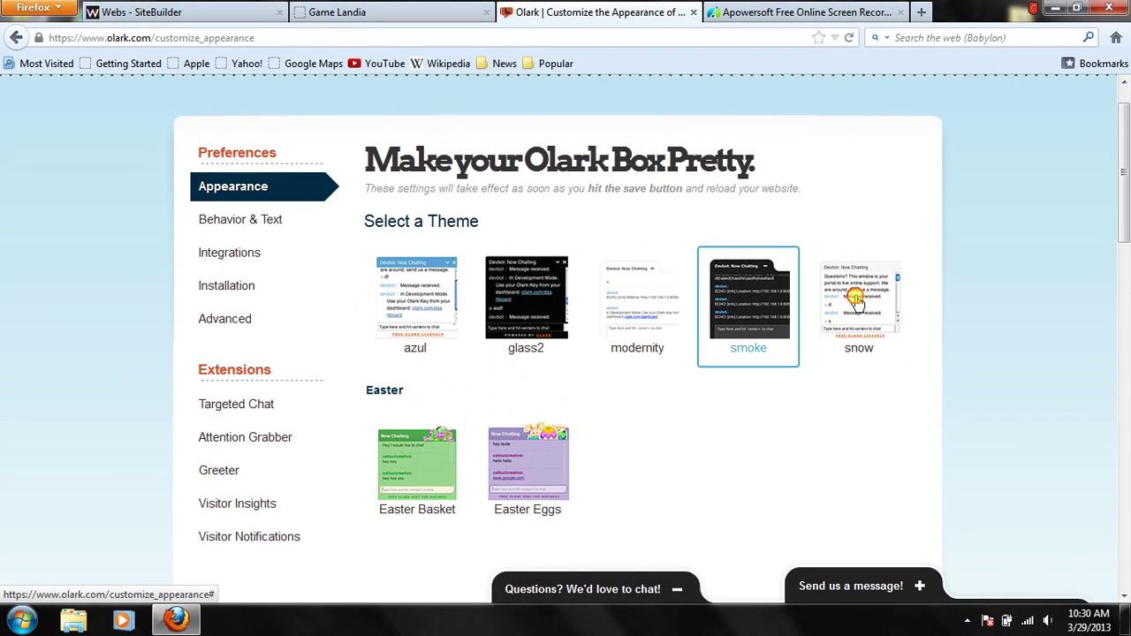
scroll(830, 303, down, 2)
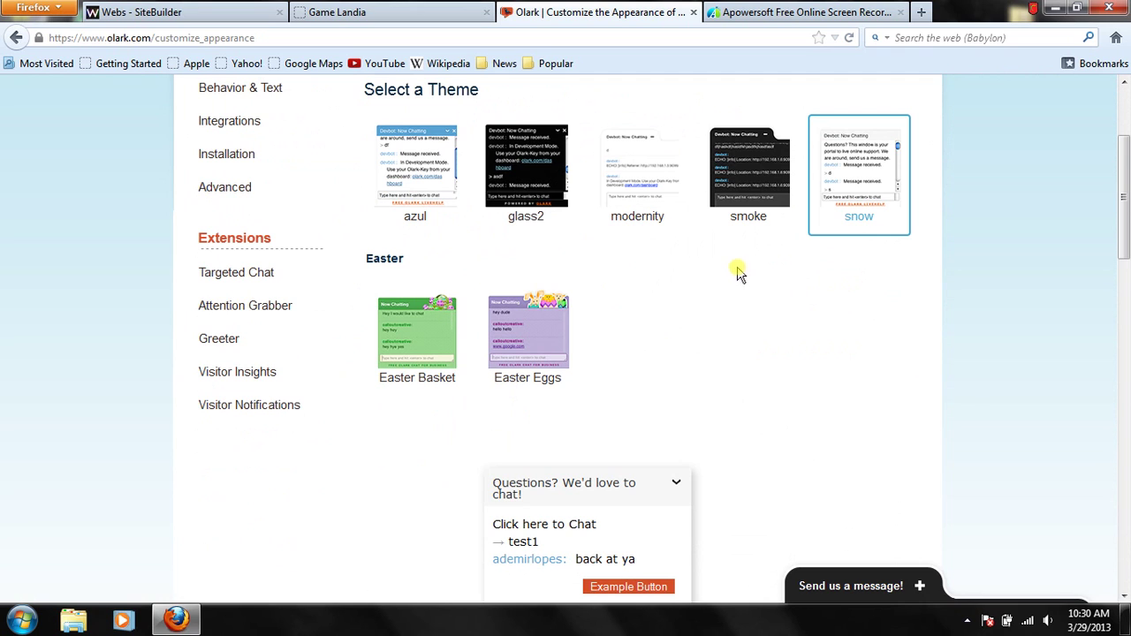
click(459, 336)
scroll(618, 349, down, 5)
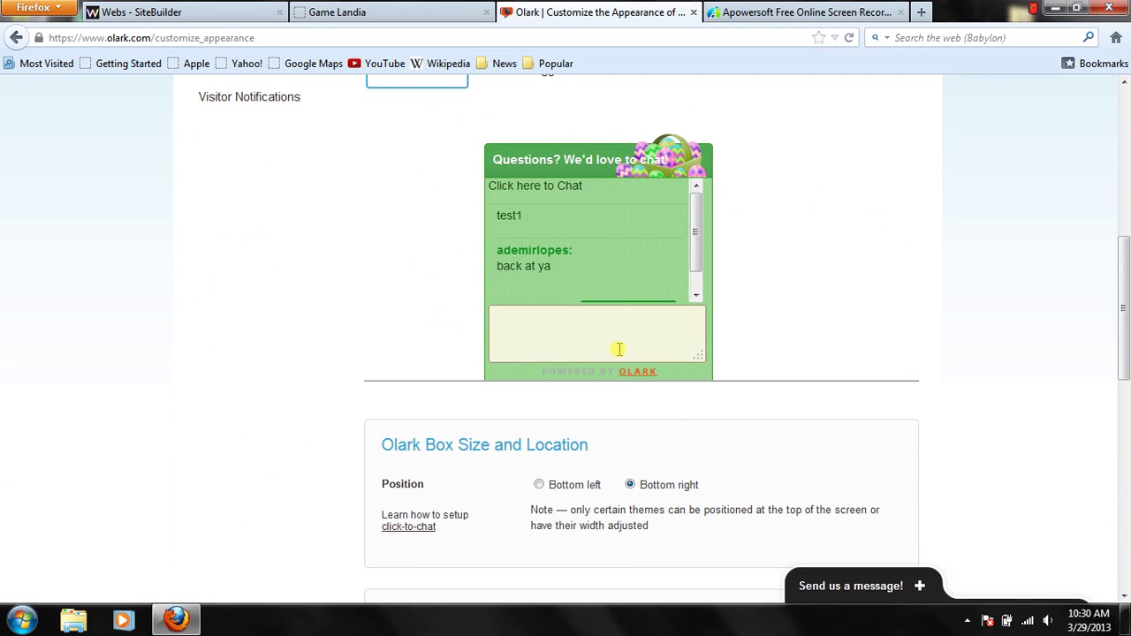
scroll(619, 349, up, 4)
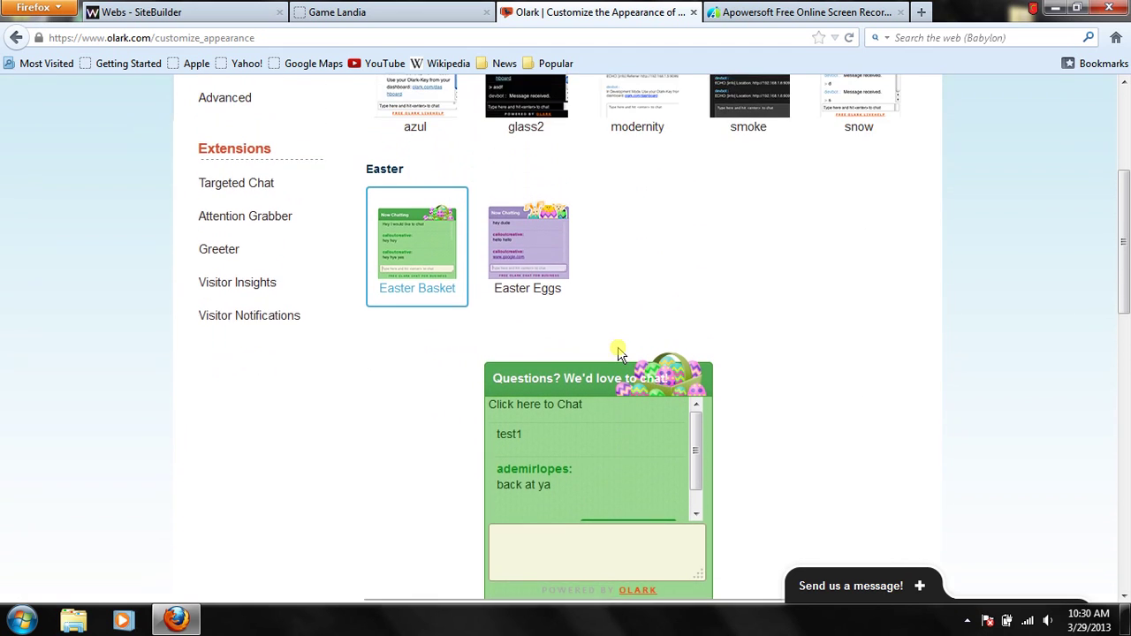
scroll(617, 348, up, 3)
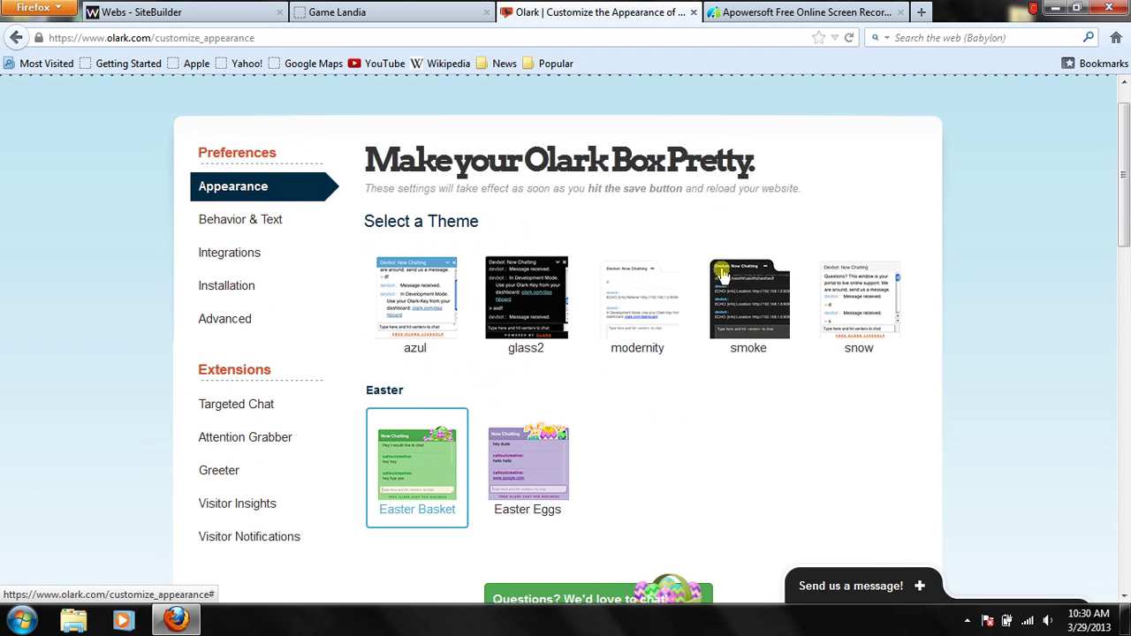
click(784, 314)
scroll(774, 321, down, 6)
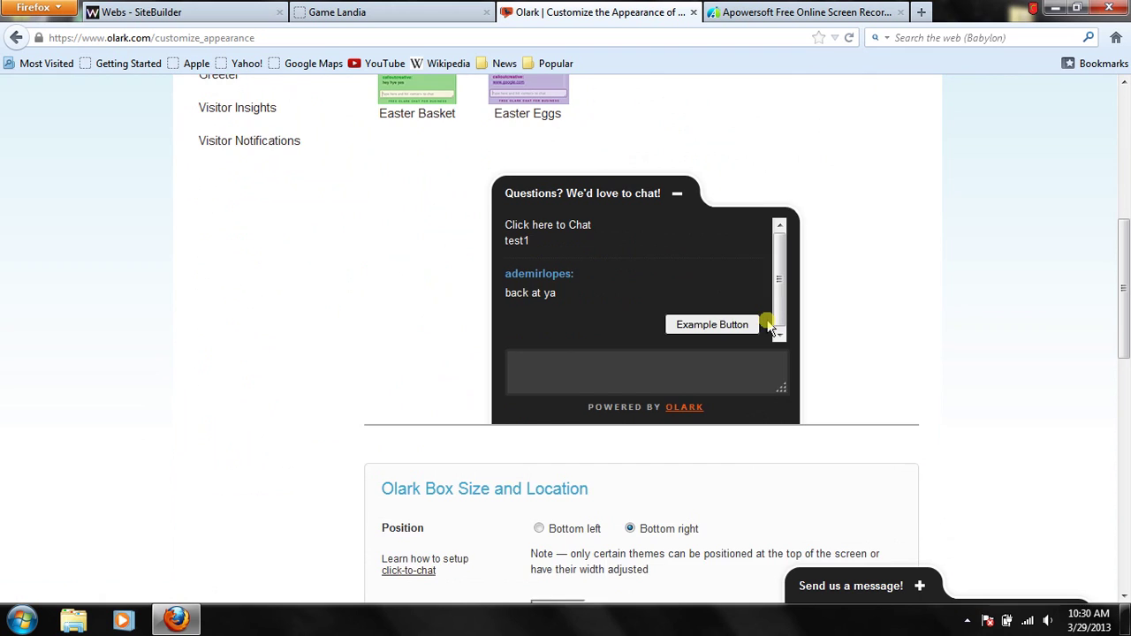
scroll(765, 330, up, 2)
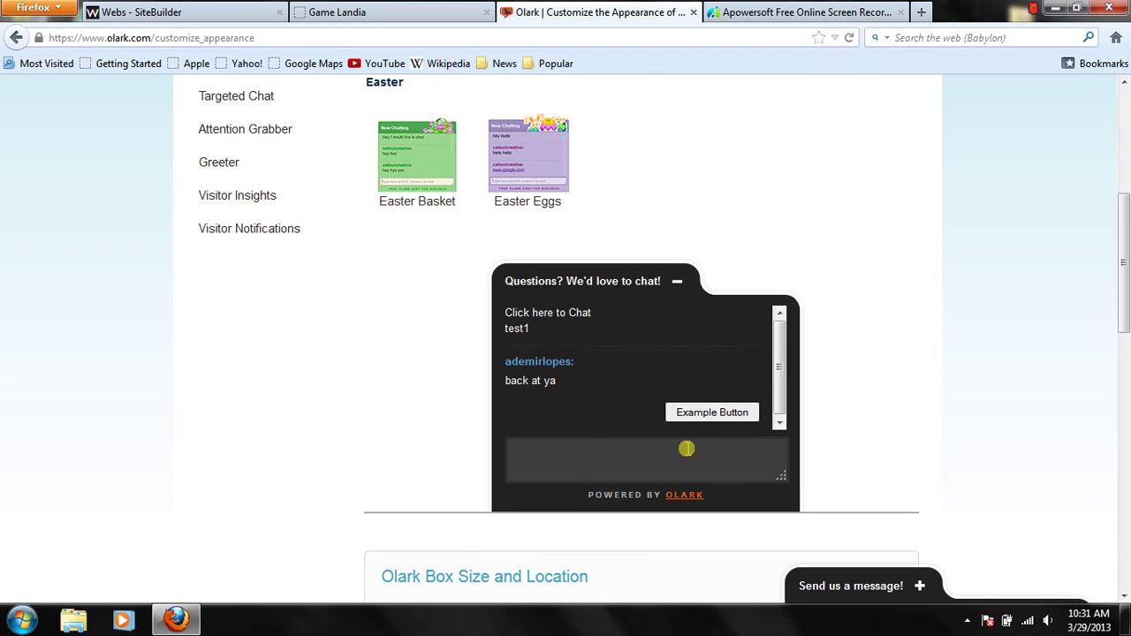
scroll(790, 398, up, 3)
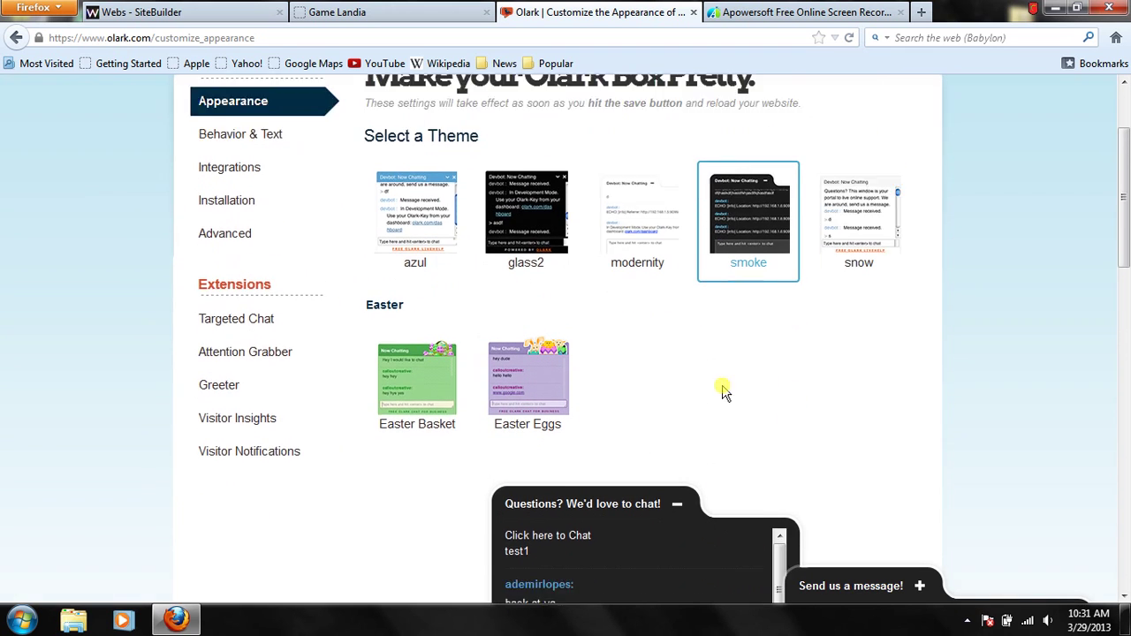
scroll(723, 392, down, 2)
scroll(814, 303, down, 2)
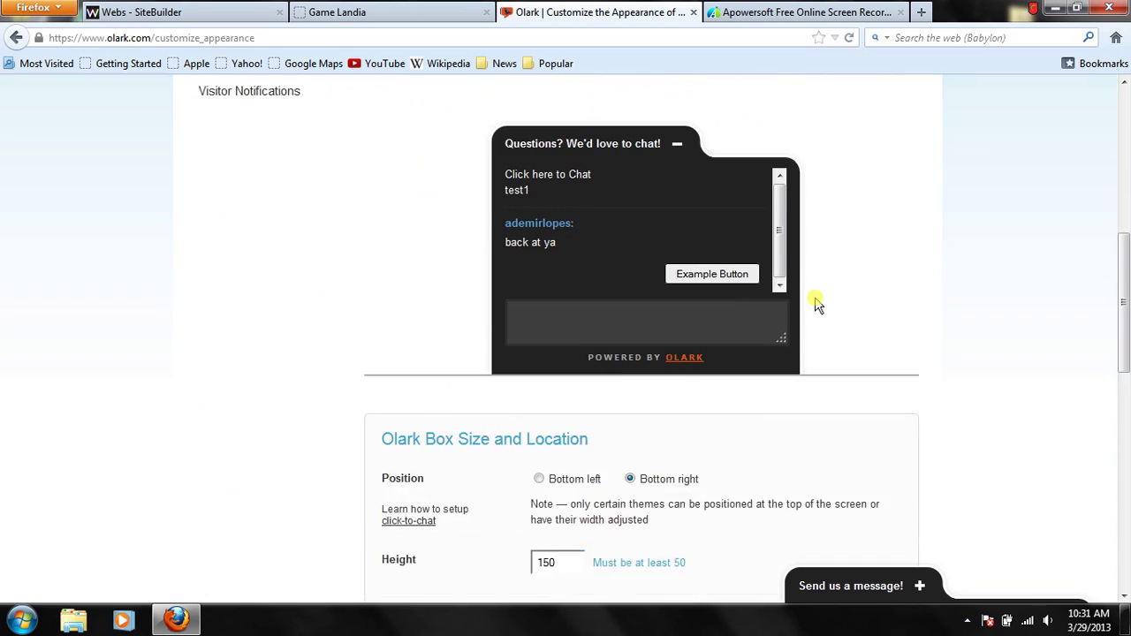
Step: Scroll down to the Powered By Link dropdown and keep Free livechat by Olark
scroll(815, 303, down, 2)
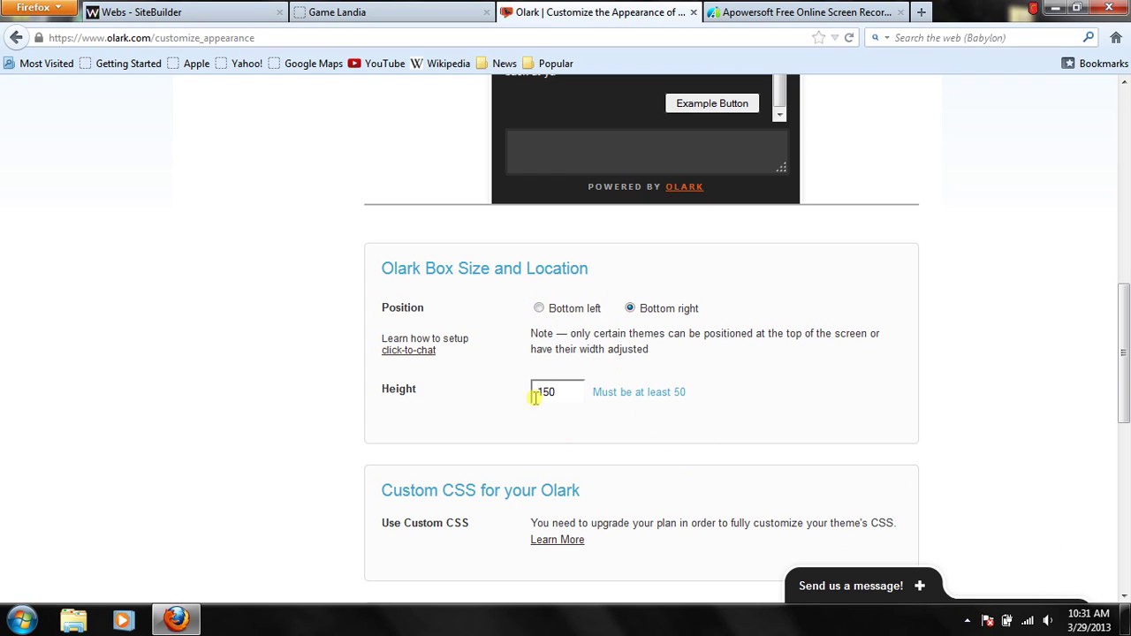
scroll(605, 353, down, 3)
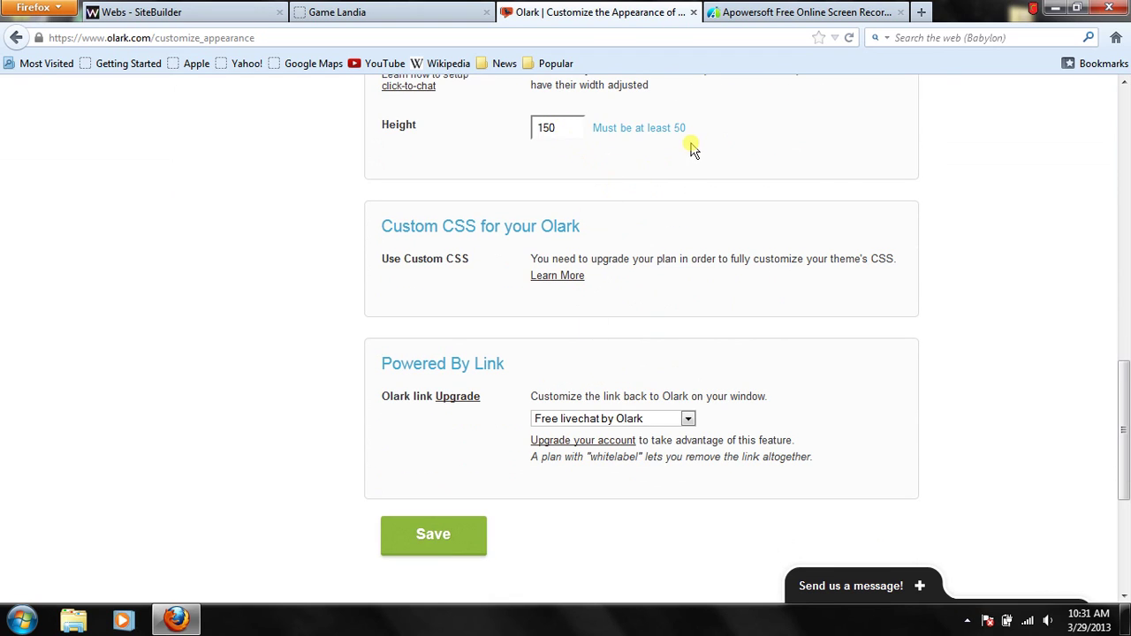
scroll(490, 215, down, 1)
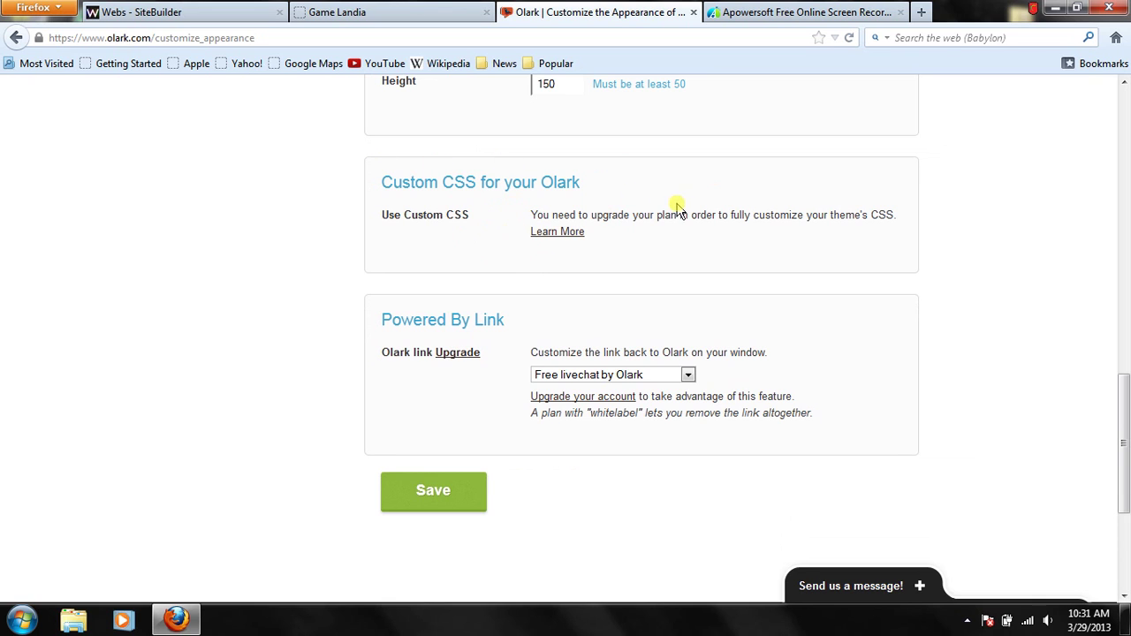
scroll(619, 230, down, 2)
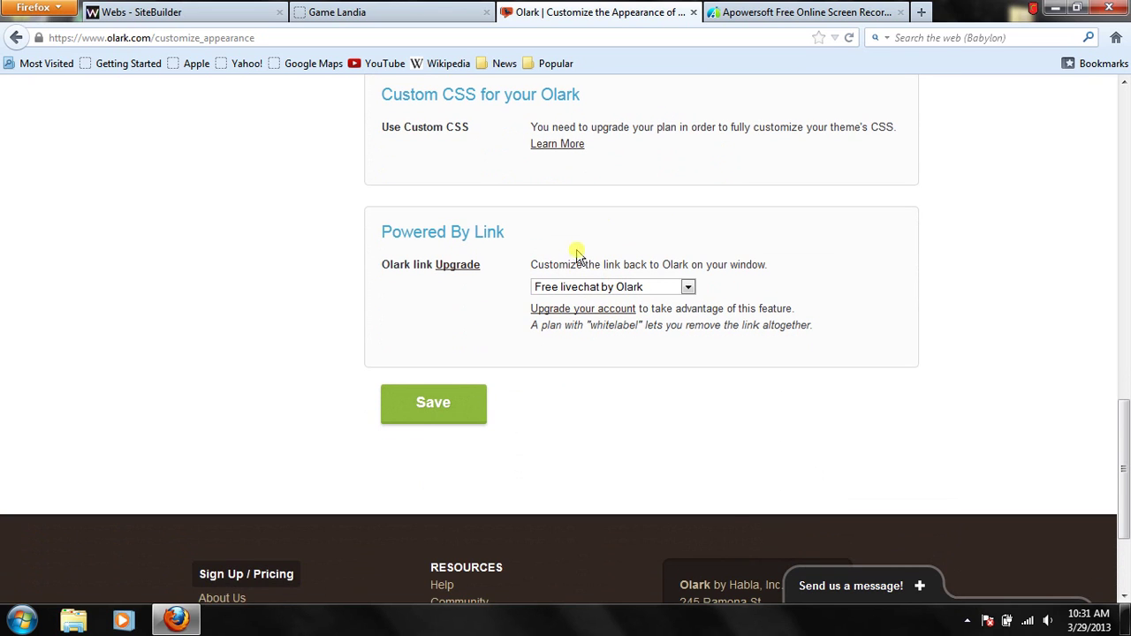
click(629, 286)
click(628, 286)
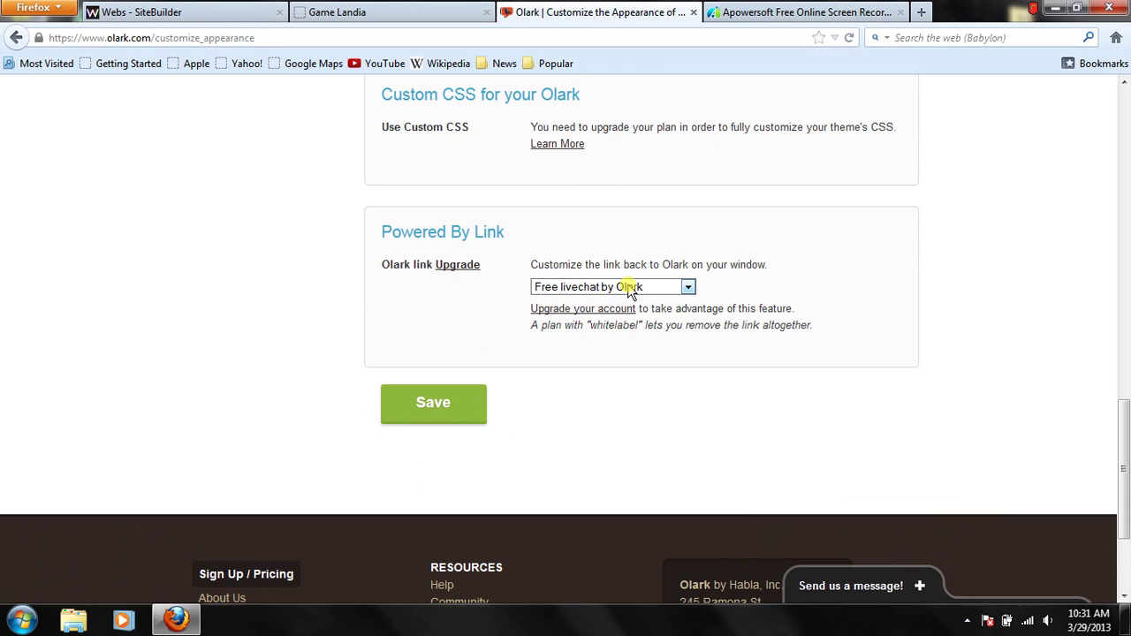
click(578, 287)
click(566, 287)
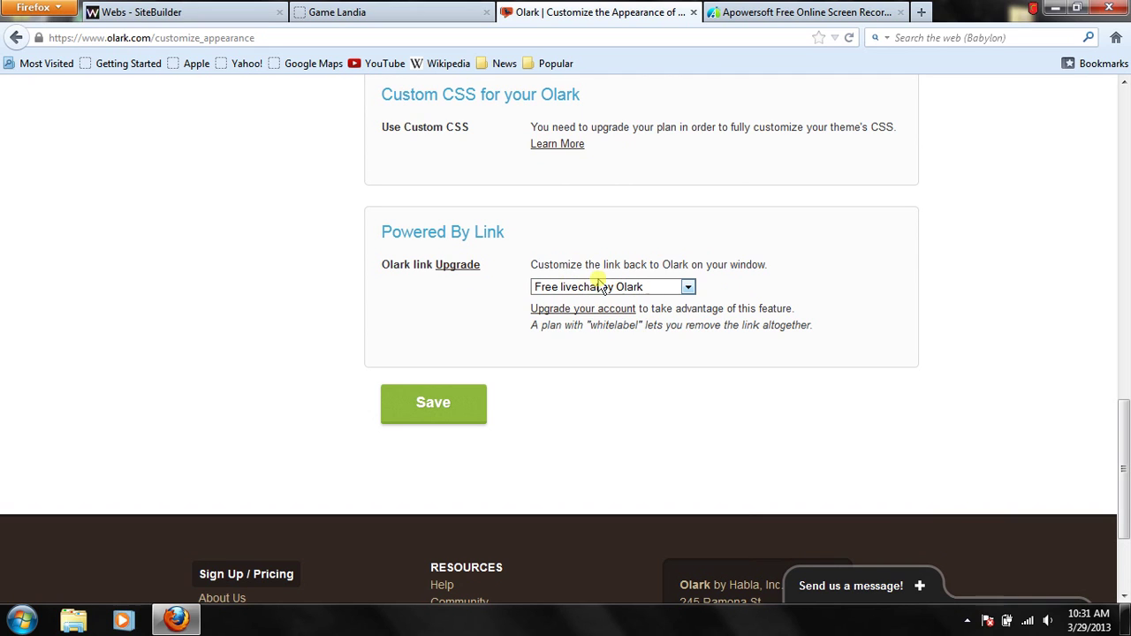
click(662, 287)
click(450, 290)
click(606, 290)
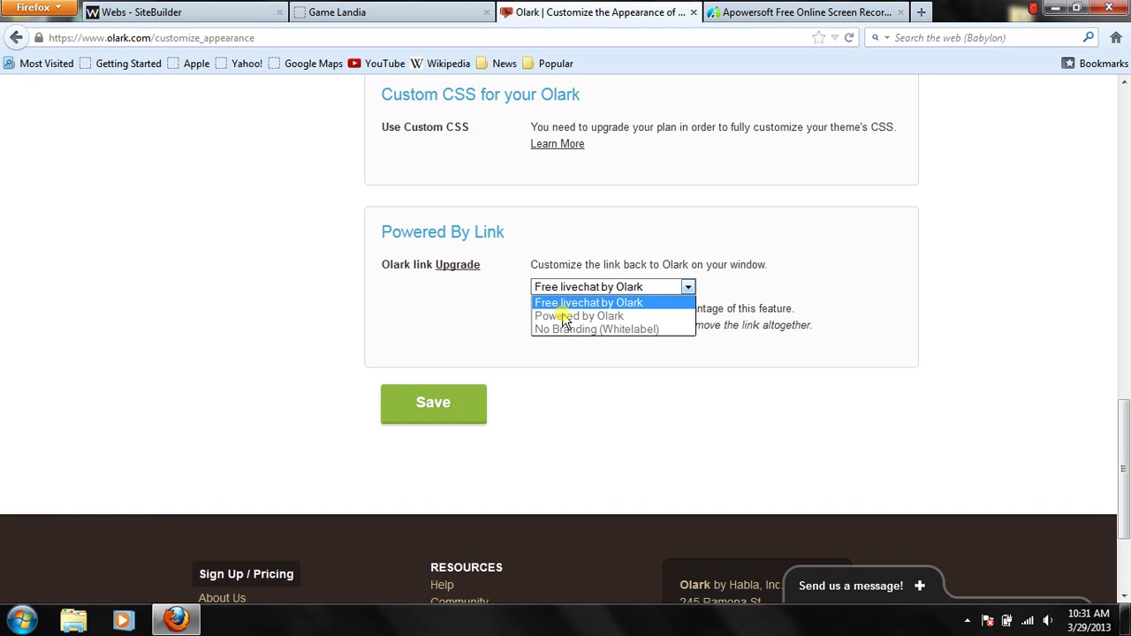
click(688, 284)
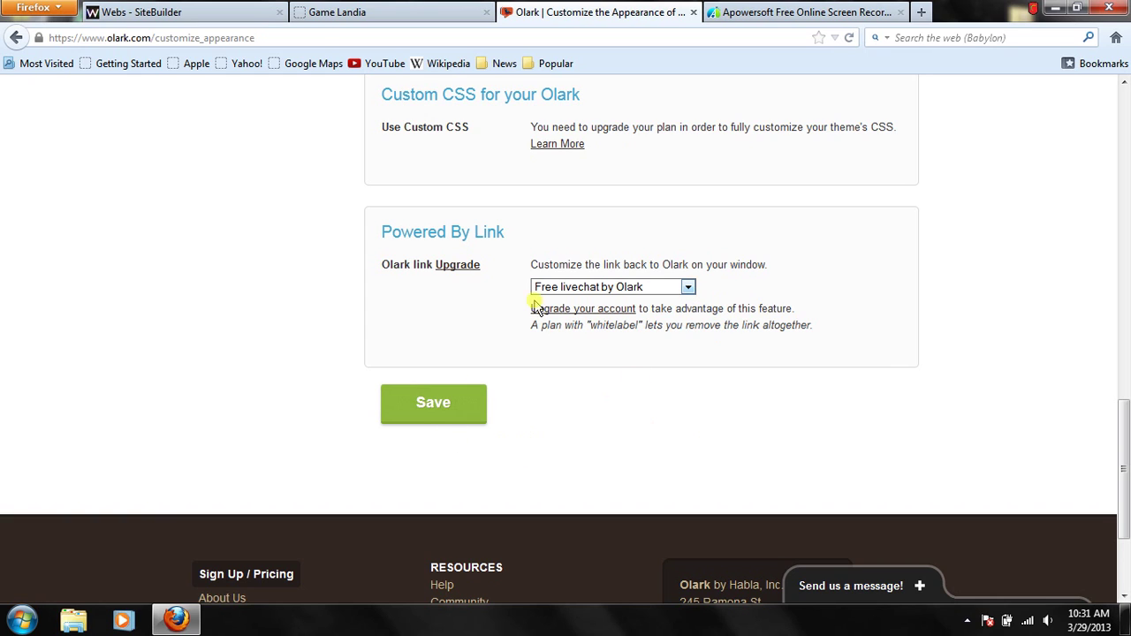
Step: Save the appearance settings and confirm the Appearance Settings Saved message
click(477, 406)
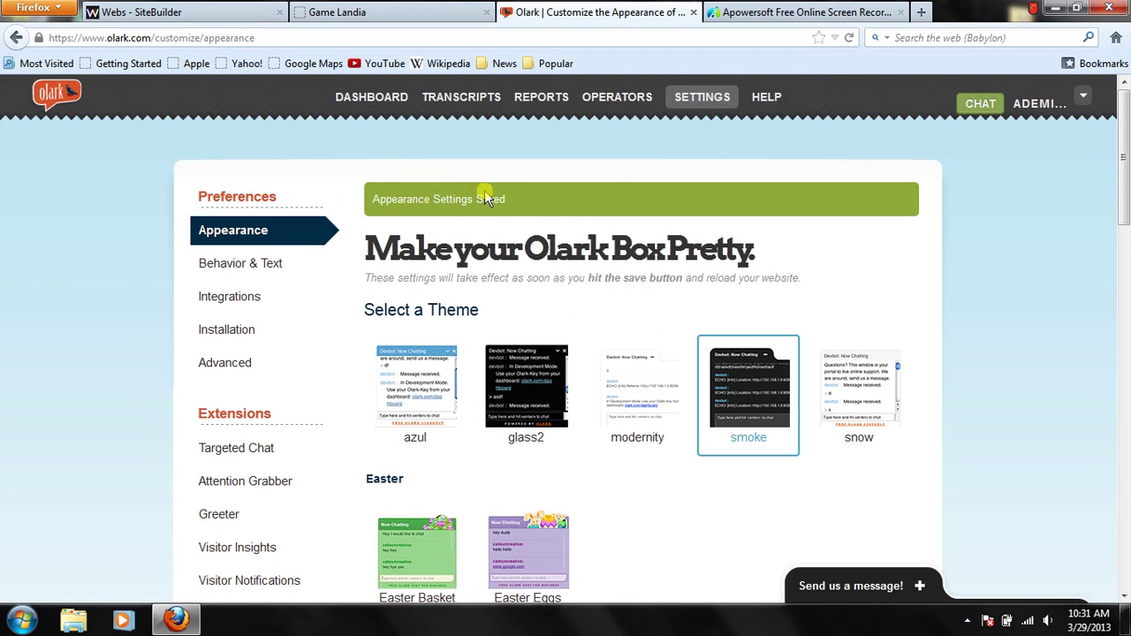
scroll(689, 221, down, 3)
scroll(714, 285, up, 3)
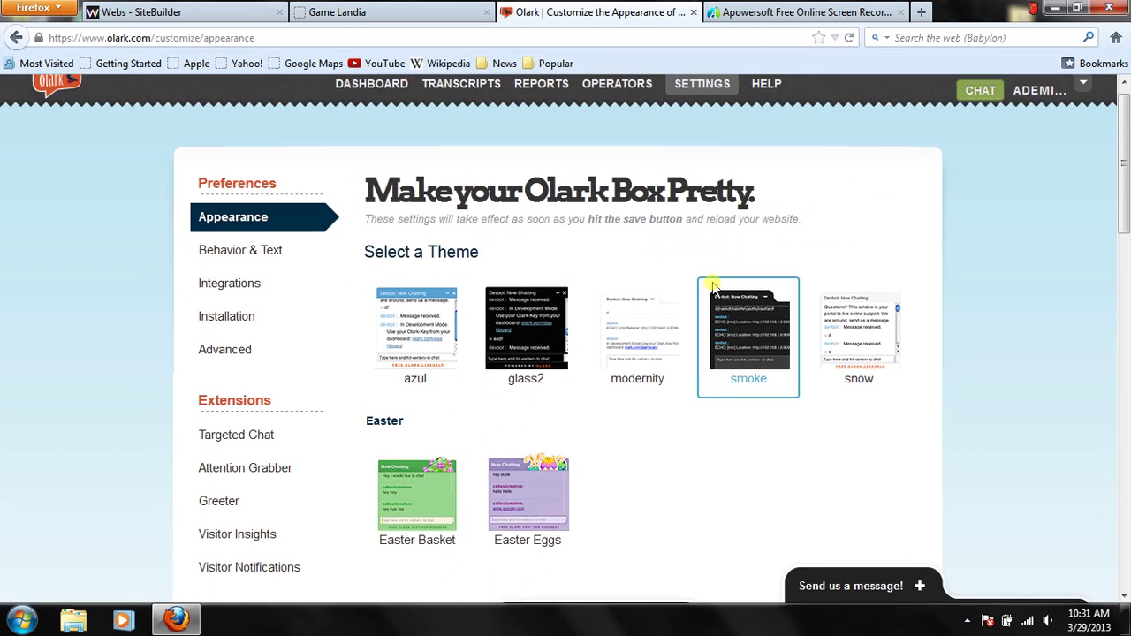
Step: Reload the Gaming Landia site twice to check its Contact us chat shows the smoke theme
click(439, 12)
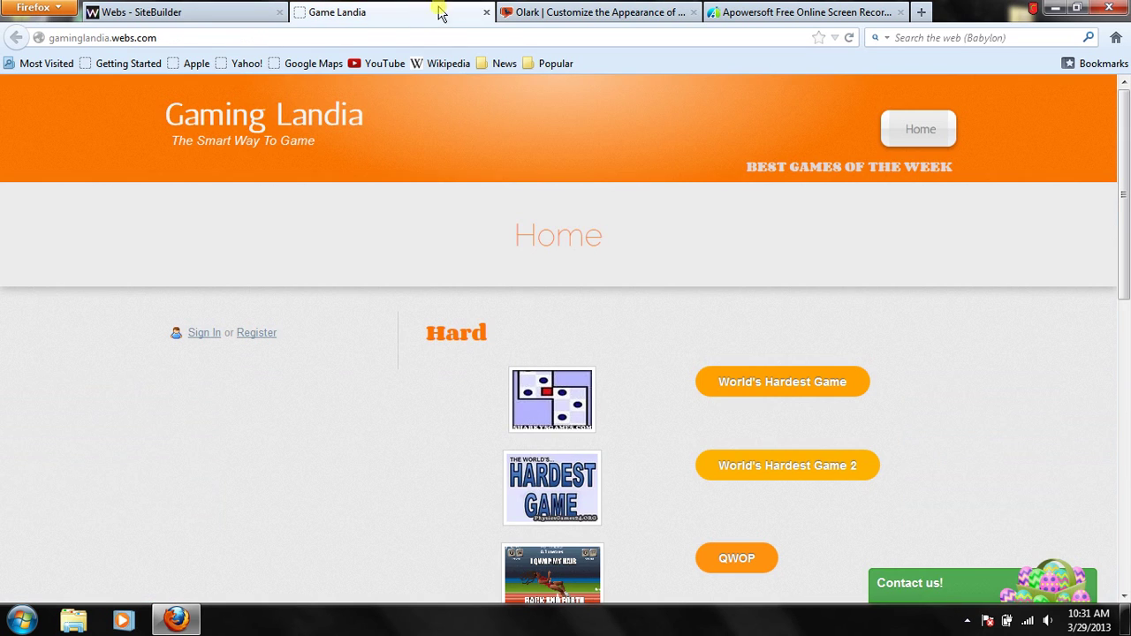
click(848, 38)
click(1000, 592)
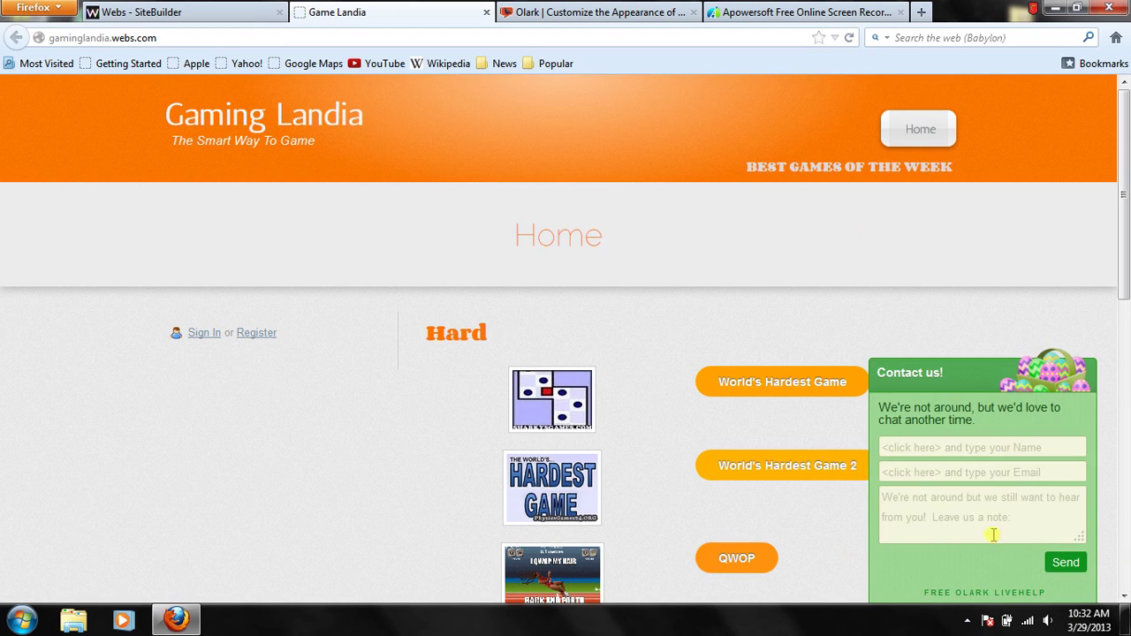
click(935, 371)
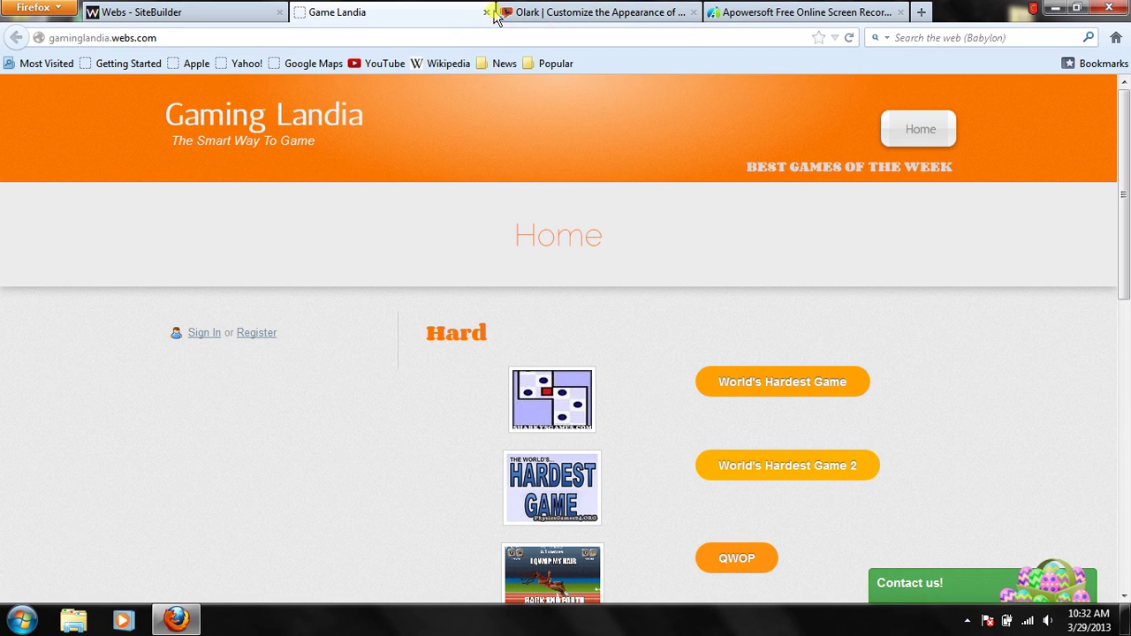
click(849, 37)
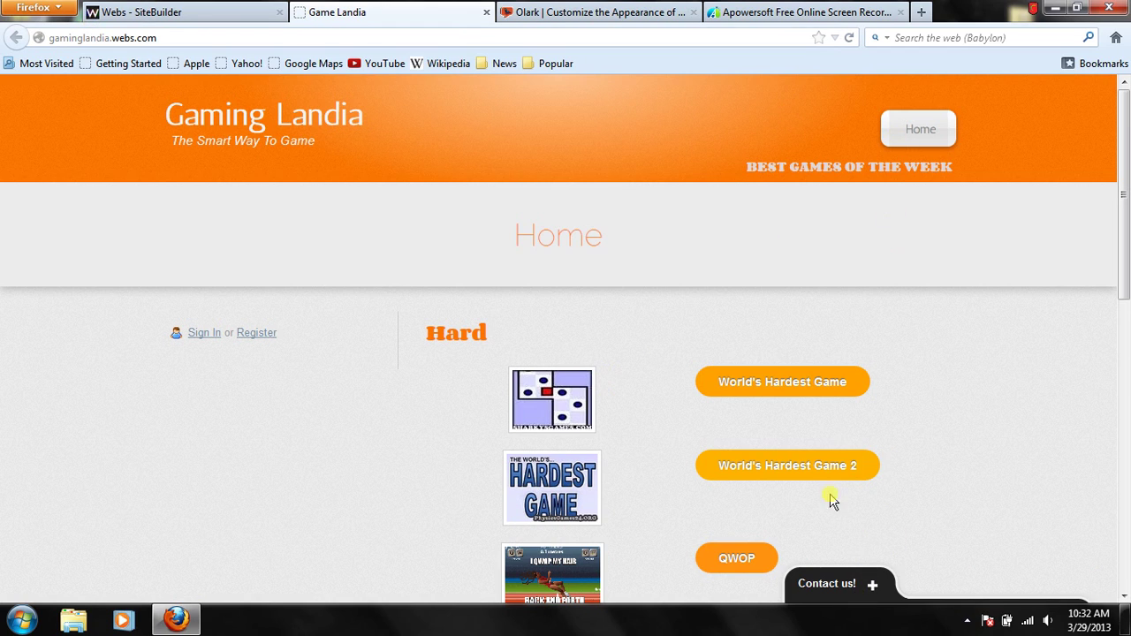
click(583, 10)
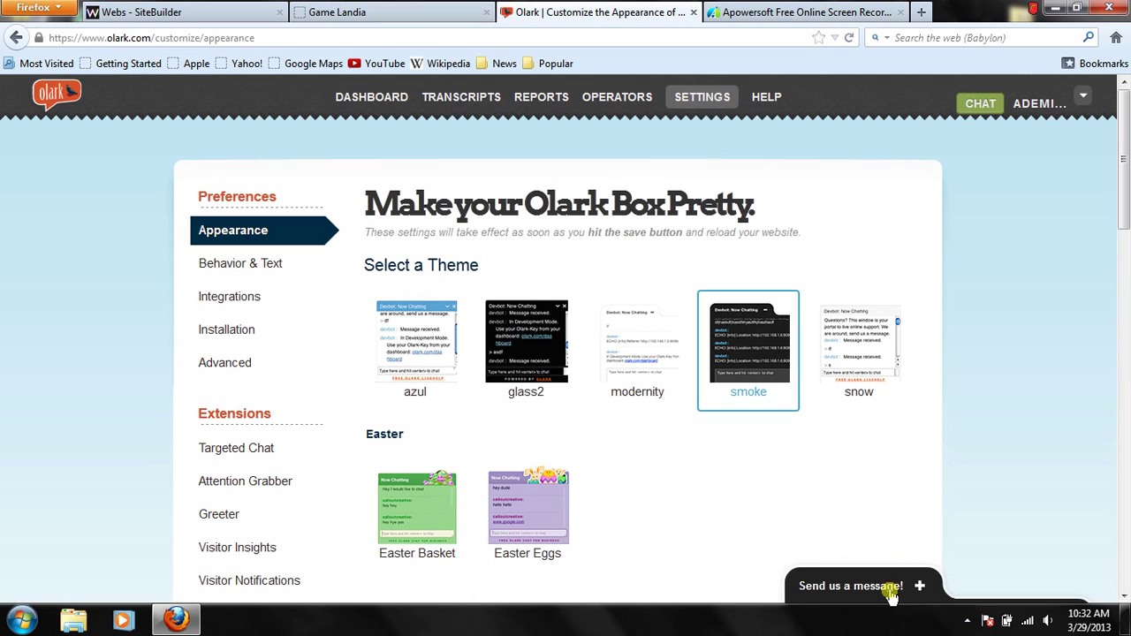
Step: On the Gaming Landia site, open the smoke-styled Contact us chat form
click(411, 9)
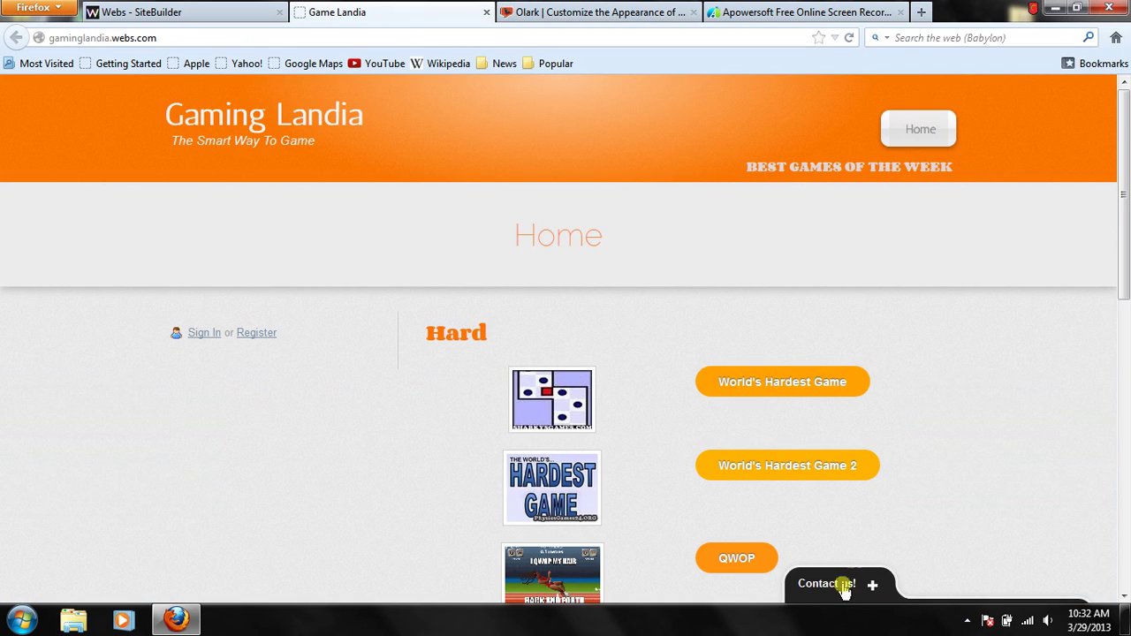
click(596, 11)
click(389, 7)
click(833, 587)
Step: Try the chat form's Name, Email and note fields, clearing the test letter, then collapse it
click(917, 438)
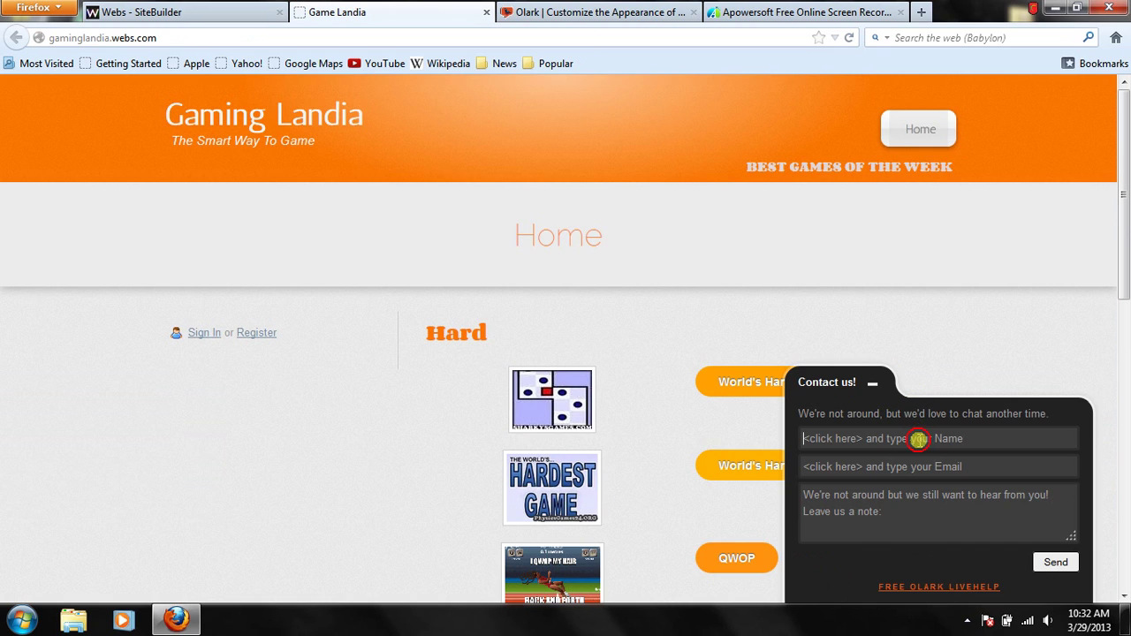
text(hy)
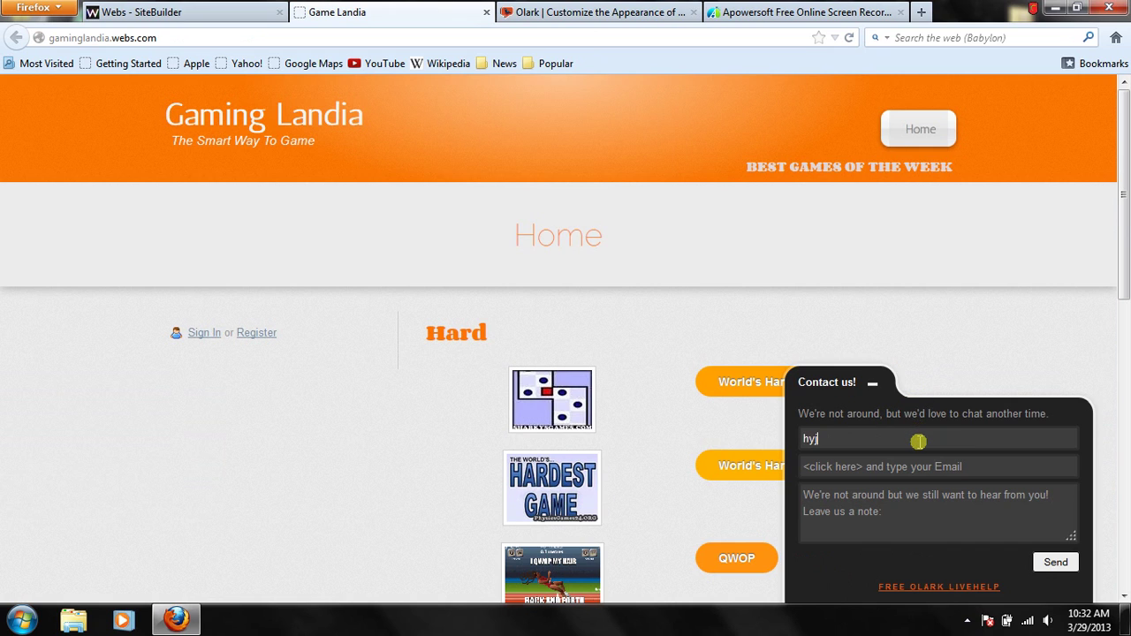
key(BackSpace)
key(BackSpace)
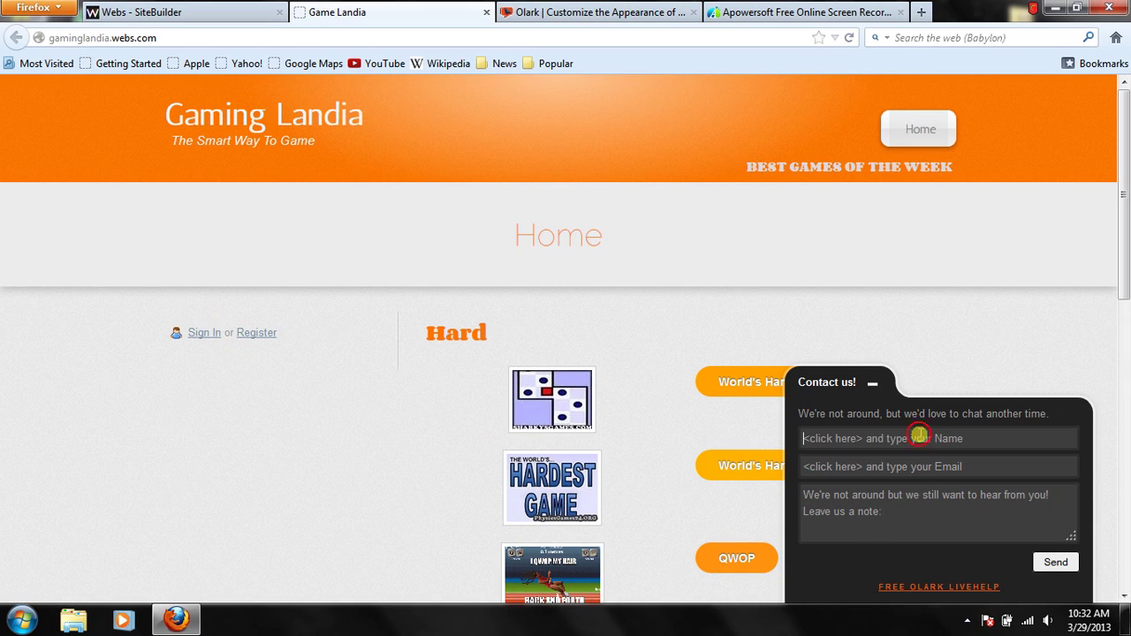
click(914, 468)
click(901, 502)
click(971, 500)
click(872, 384)
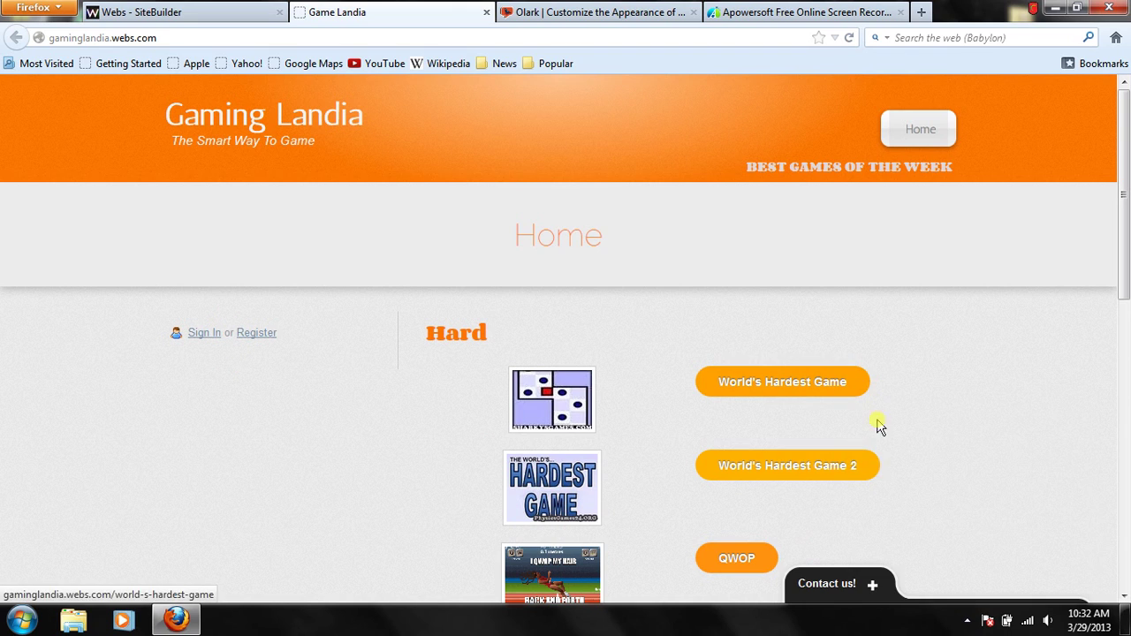